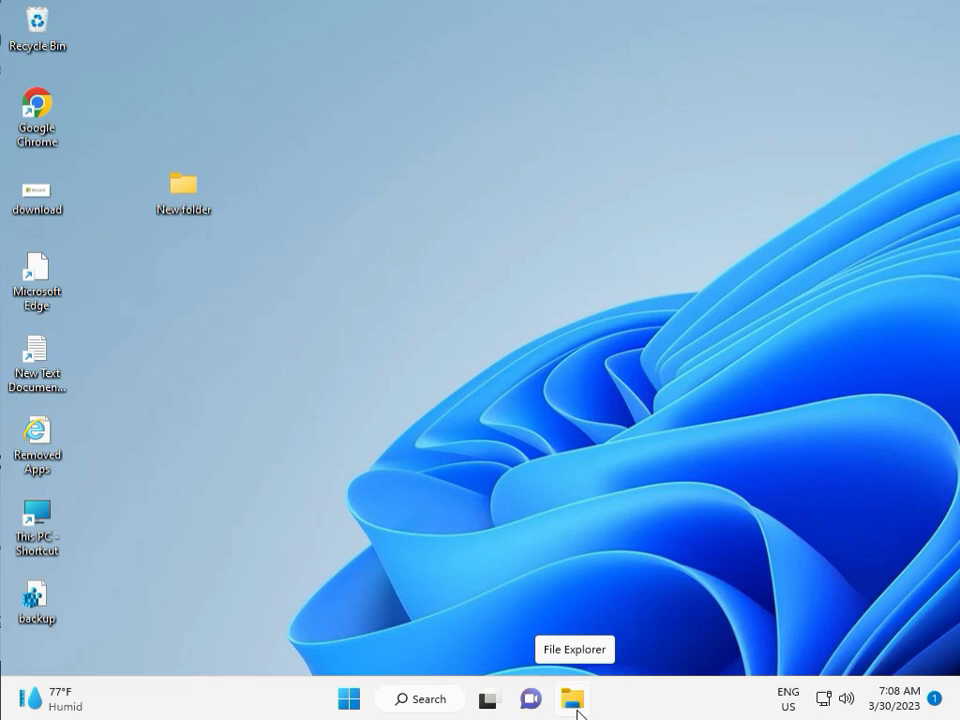
- Open Settings from Start and go to System > Troubleshoot > Other troubleshooters
{"action": "left_click", "coordinate": [349, 699]}
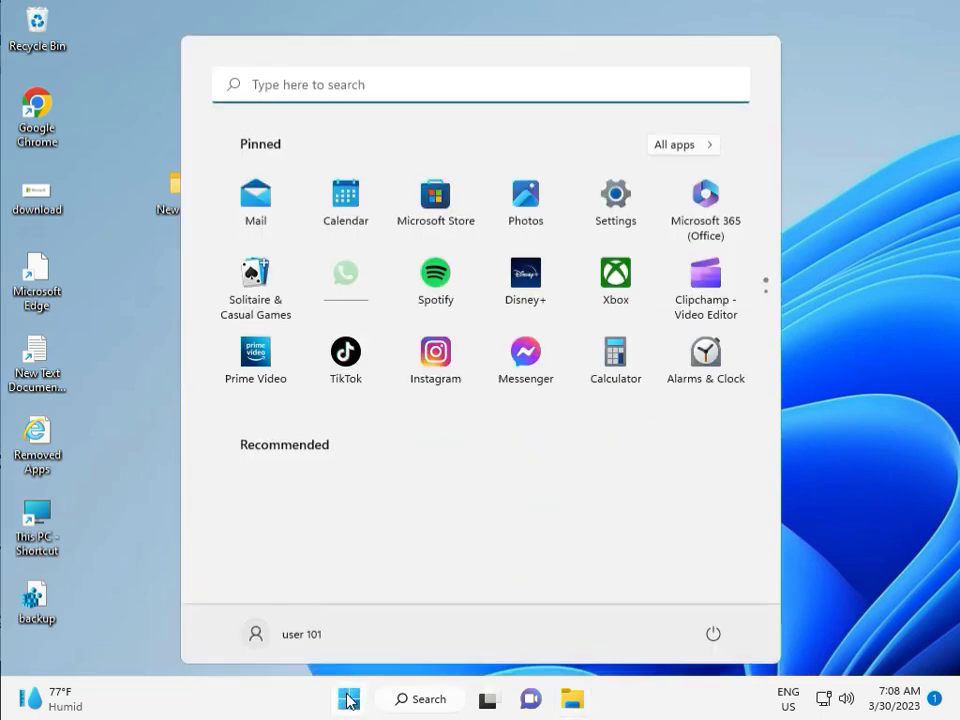
{"action": "left_click", "coordinate": [616, 197]}
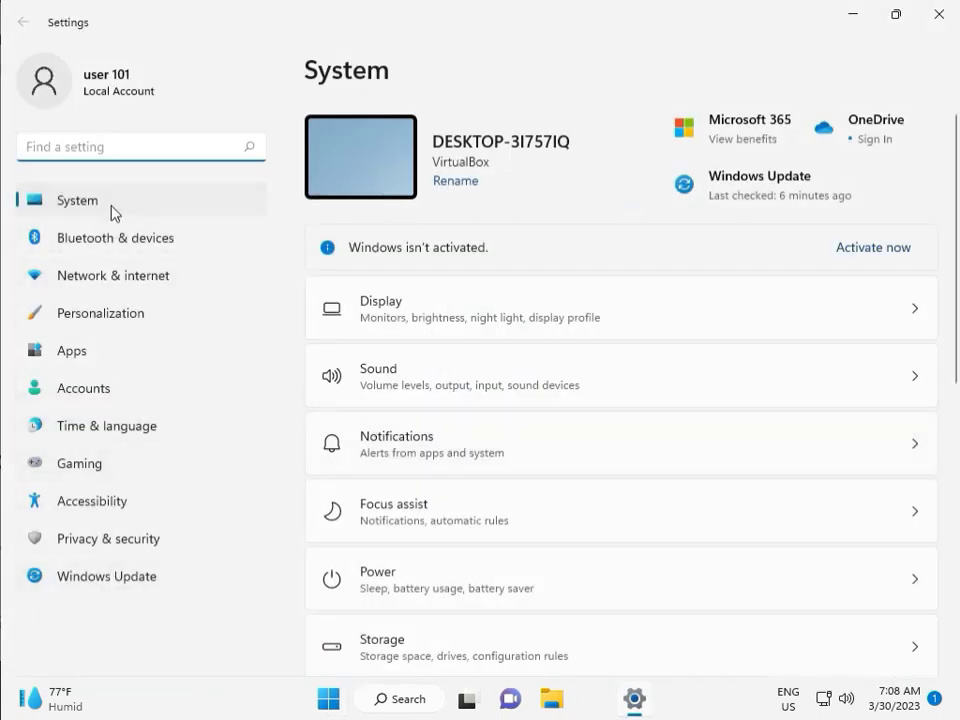
{"action": "scroll", "coordinate": [476, 508], "scroll_direction": "down", "scroll_amount": 3}
{"action": "scroll", "coordinate": [481, 526], "scroll_direction": "down", "scroll_amount": 1}
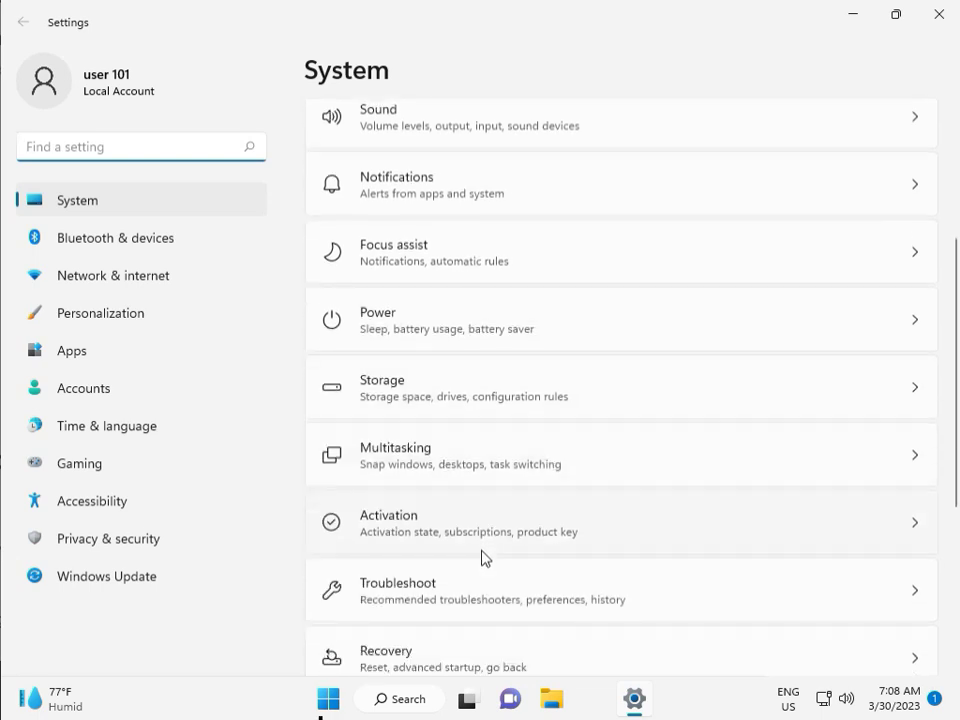
{"action": "left_click", "coordinate": [490, 595]}
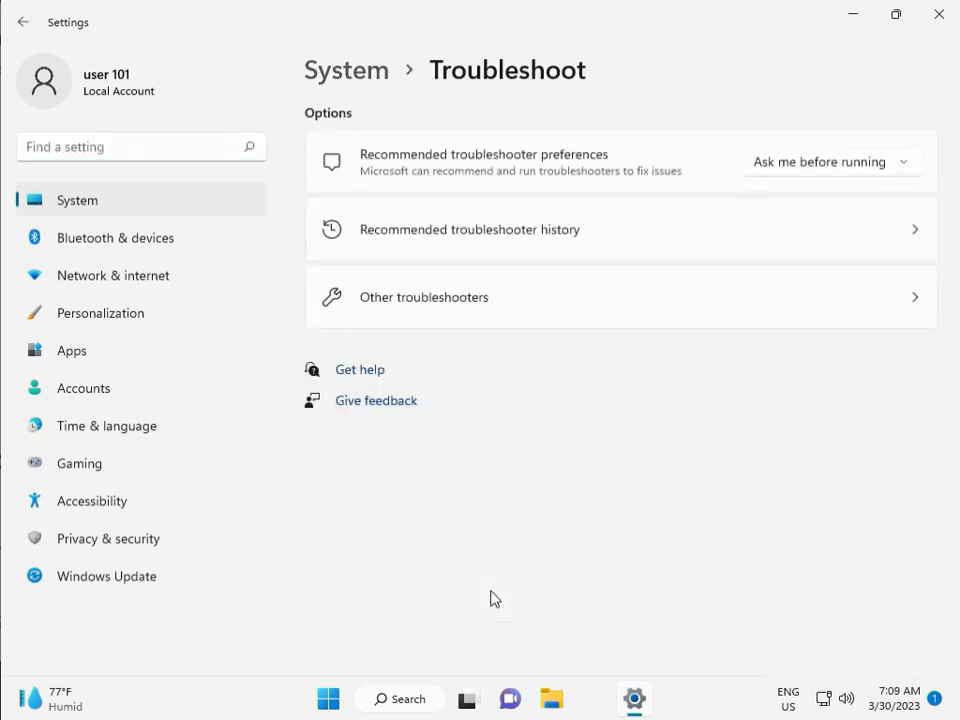
{"action": "left_click", "coordinate": [418, 310]}
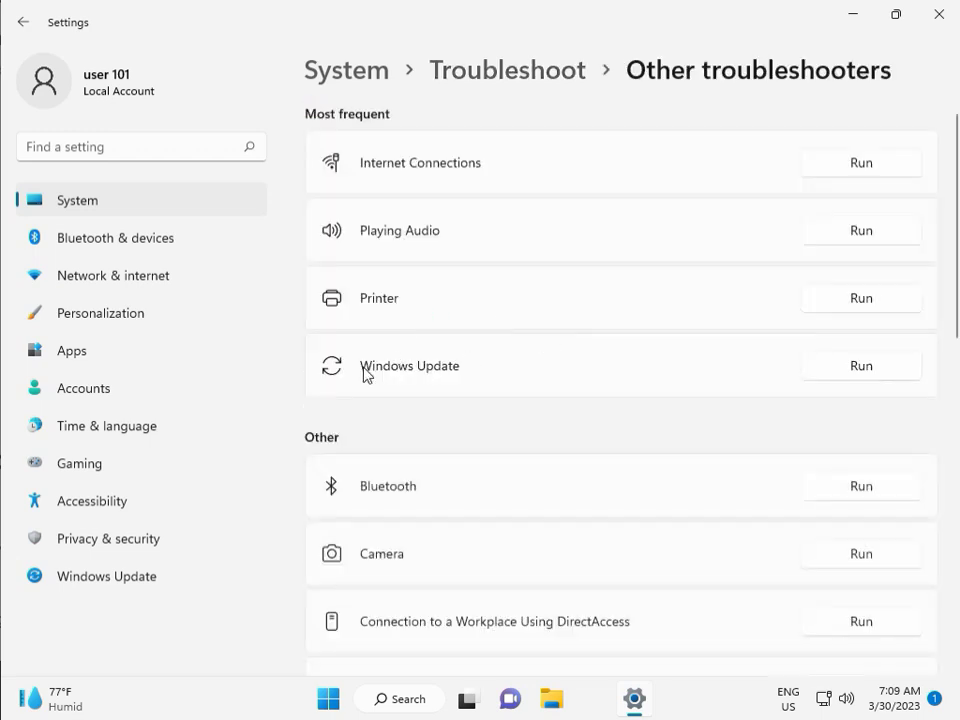
- Run the Windows Update troubleshooter to completion, then close its results and Settings
{"action": "left_click", "coordinate": [856, 367]}
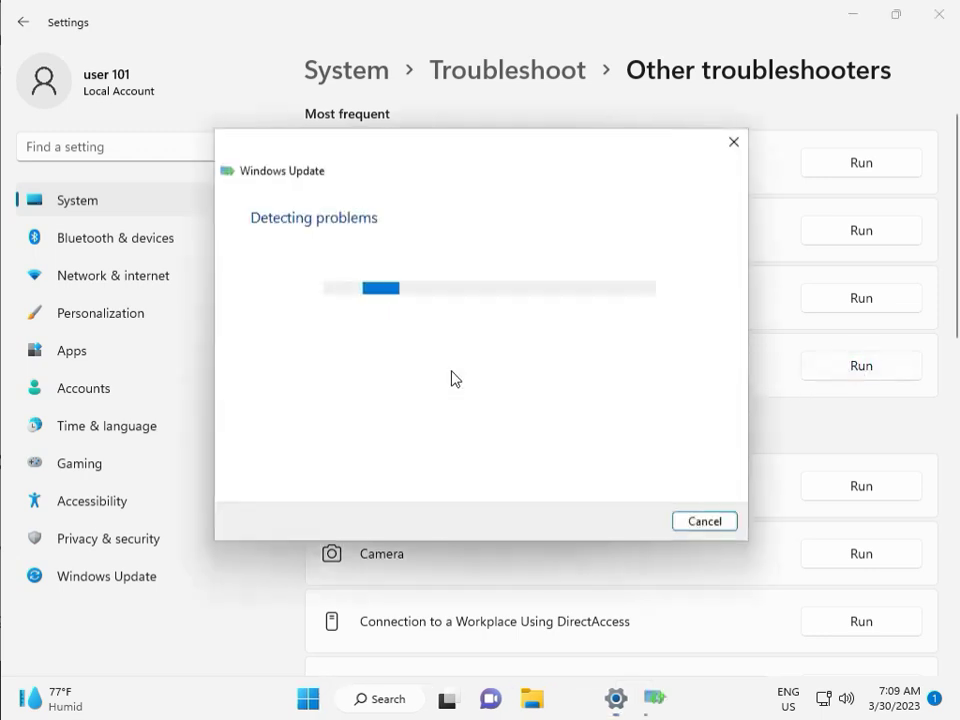
{"action": "left_click_drag", "start_coordinate": [453, 156], "coordinate": [326, 114]}
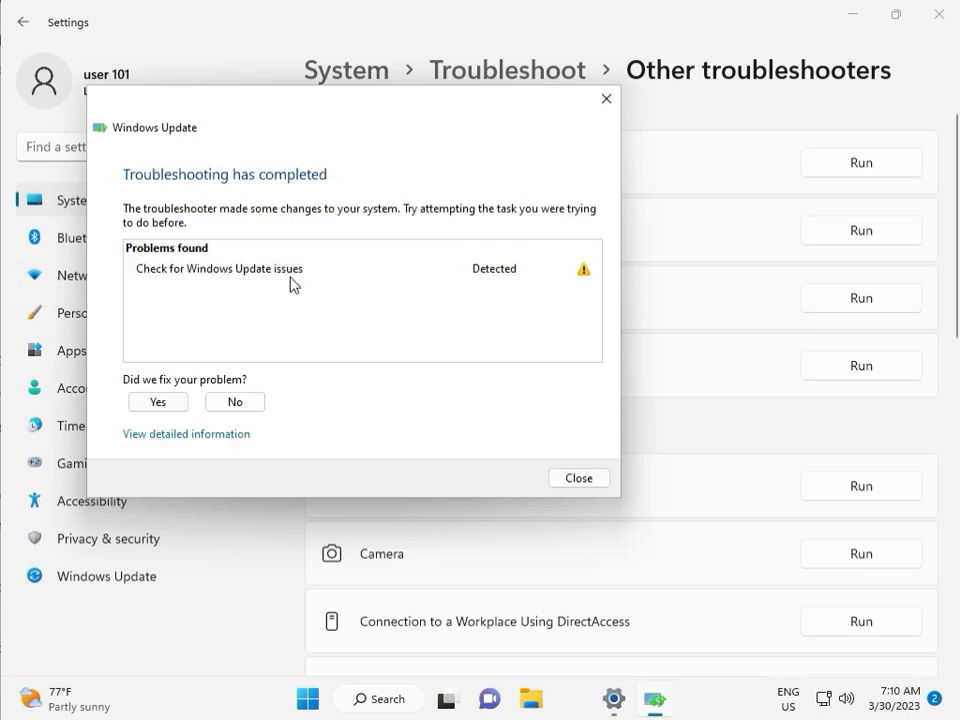
{"action": "left_click", "coordinate": [579, 482]}
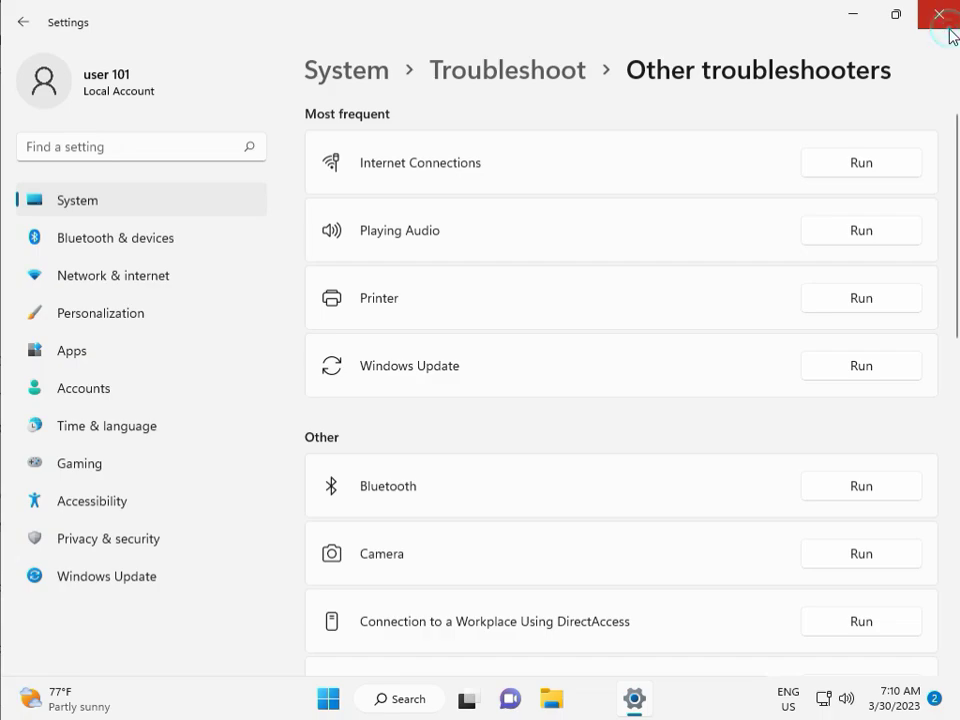
{"action": "left_click", "coordinate": [949, 30]}
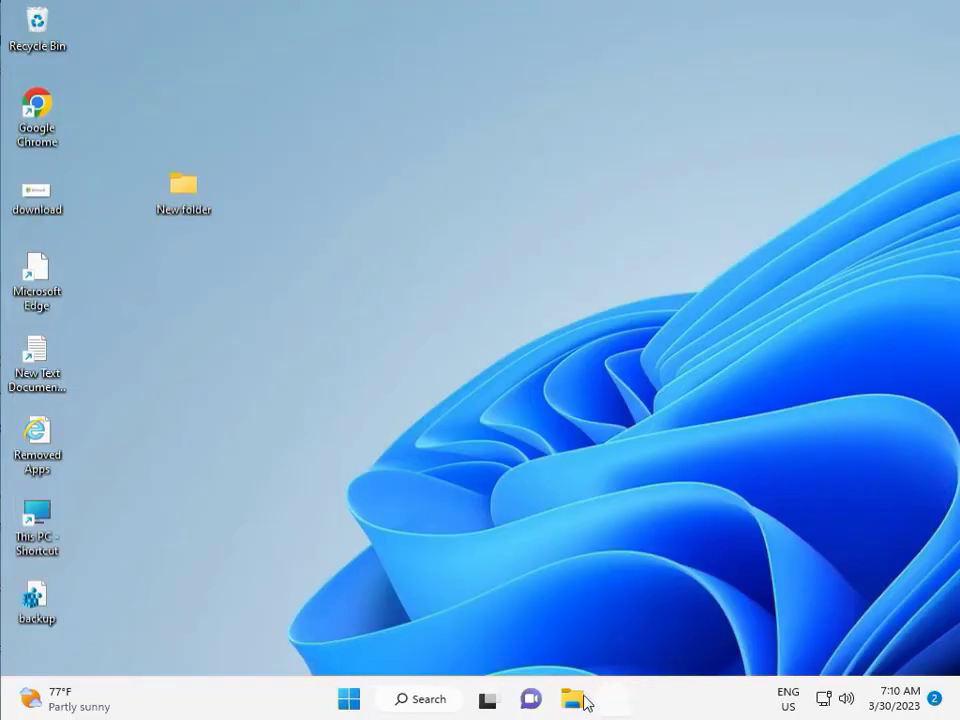
- In File Explorer, browse This PC > Local Disk (C:) > Windows > SoftwareDistribution
{"action": "left_click", "coordinate": [572, 699]}
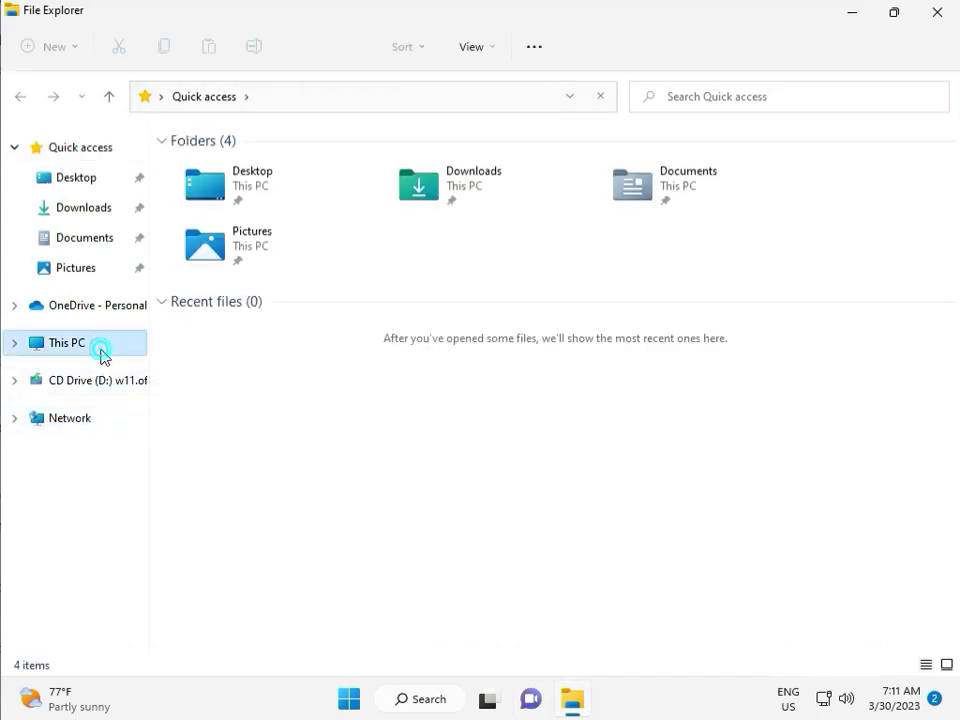
{"action": "left_click", "coordinate": [101, 350]}
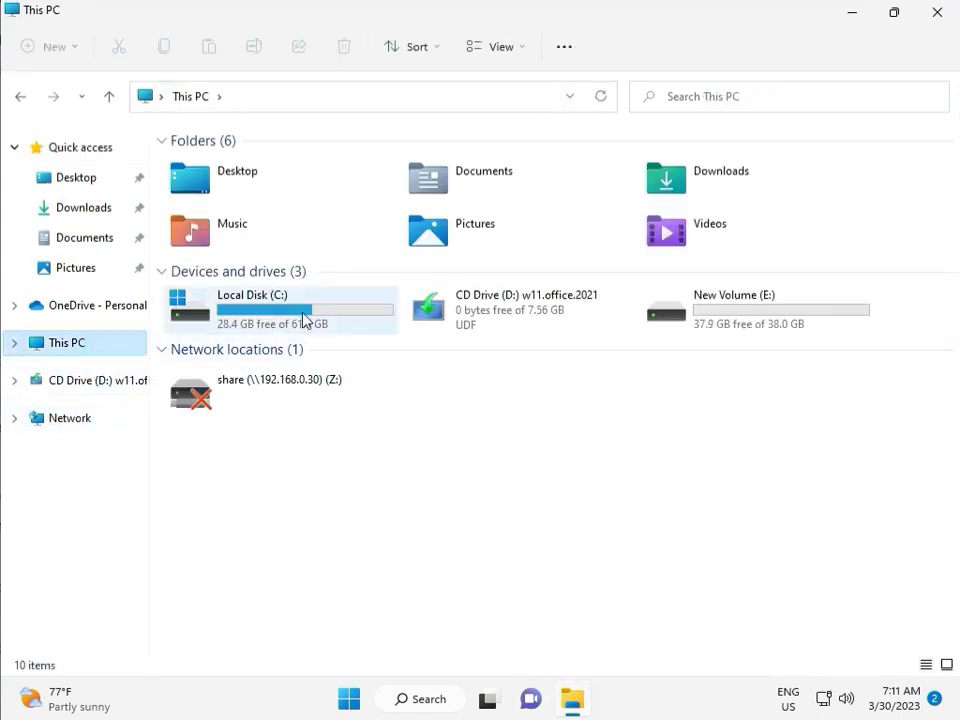
{"action": "double_click", "coordinate": [303, 314]}
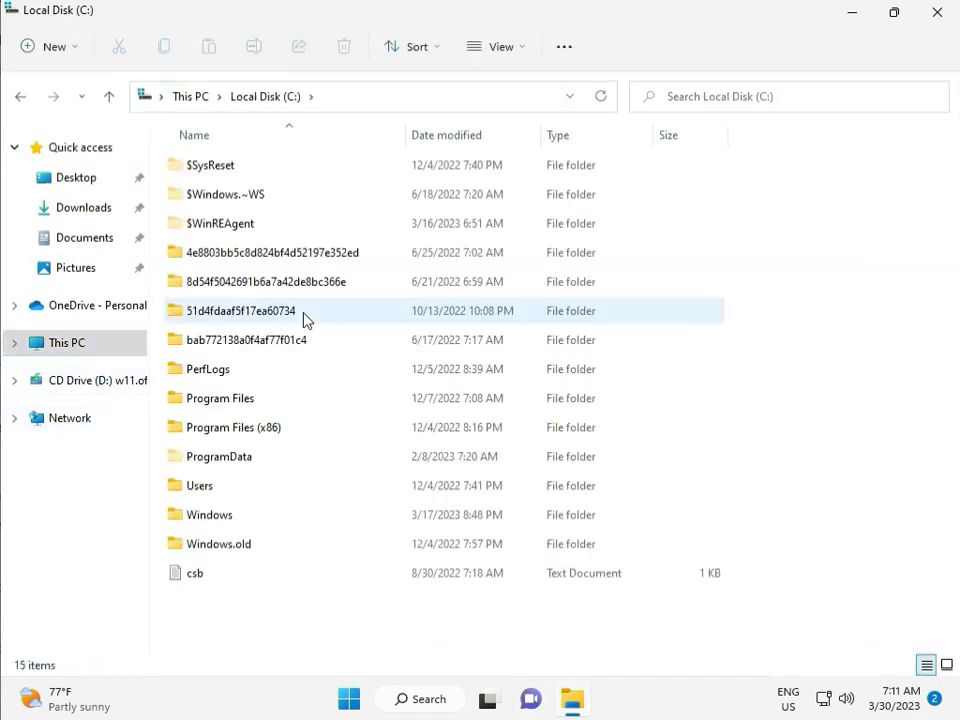
{"action": "left_click", "coordinate": [248, 517]}
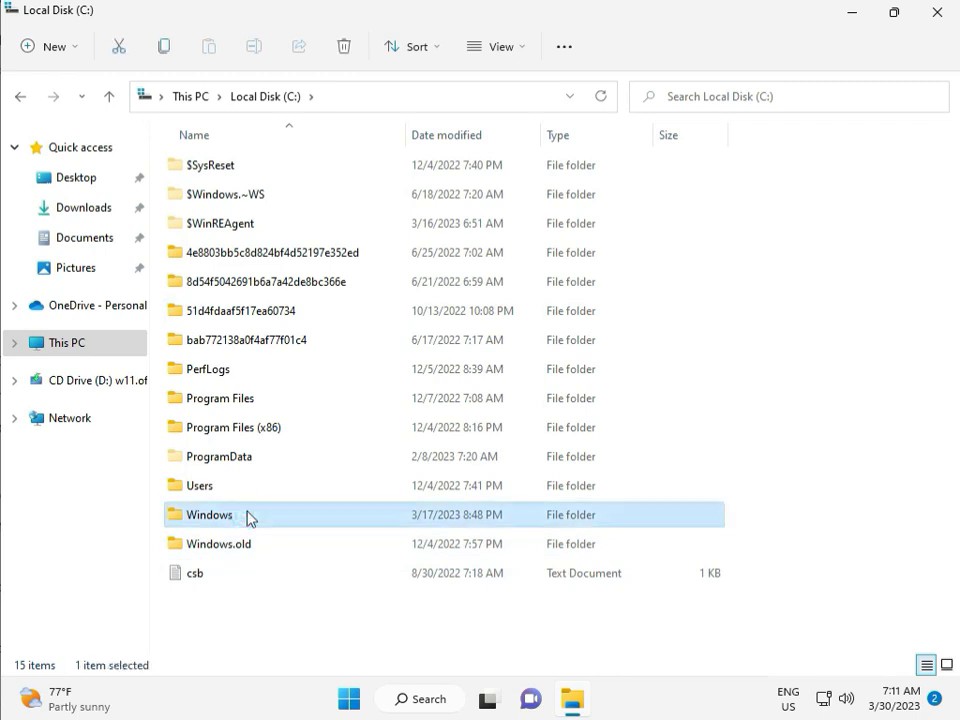
{"action": "double_click", "coordinate": [248, 515]}
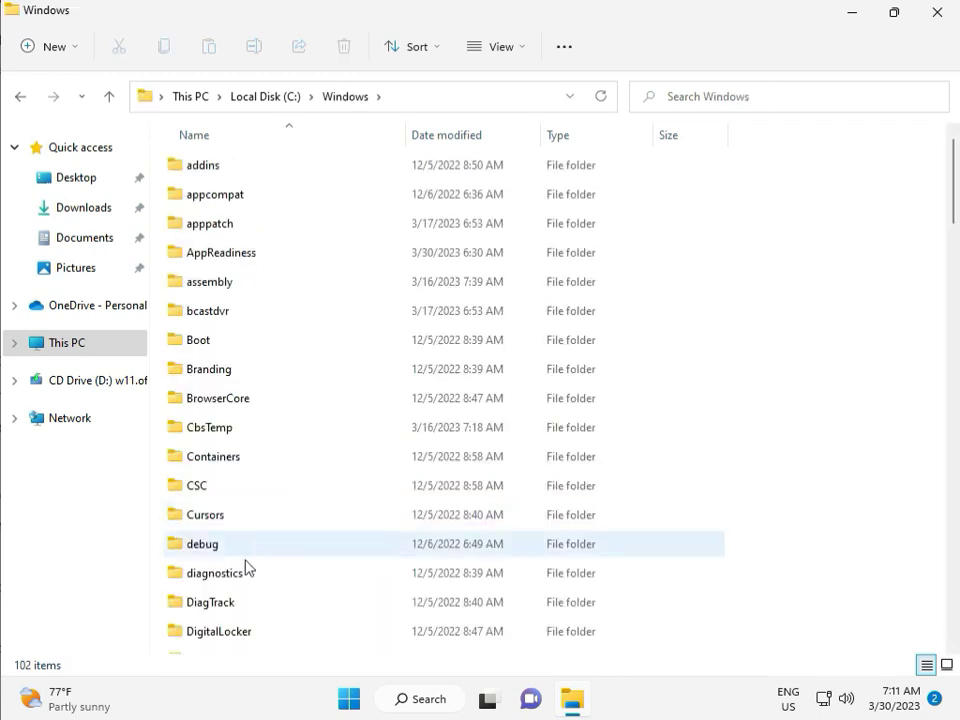
{"action": "scroll", "coordinate": [311, 598], "scroll_direction": "down", "scroll_amount": 8}
{"action": "scroll", "coordinate": [349, 571], "scroll_direction": "down", "scroll_amount": 3}
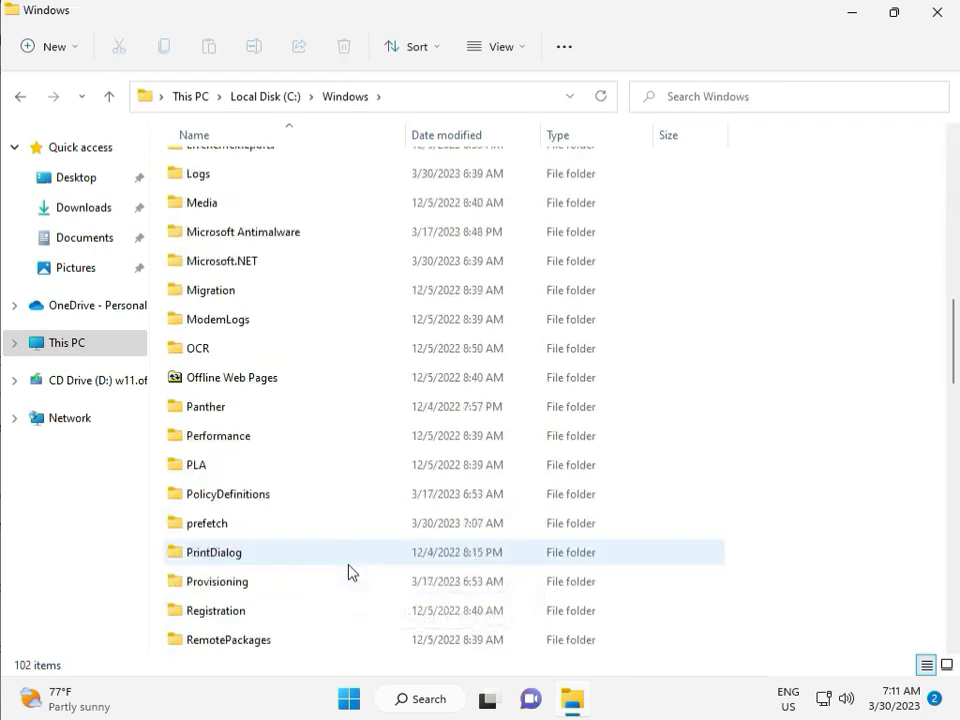
{"action": "scroll", "coordinate": [349, 571], "scroll_direction": "down", "scroll_amount": 4}
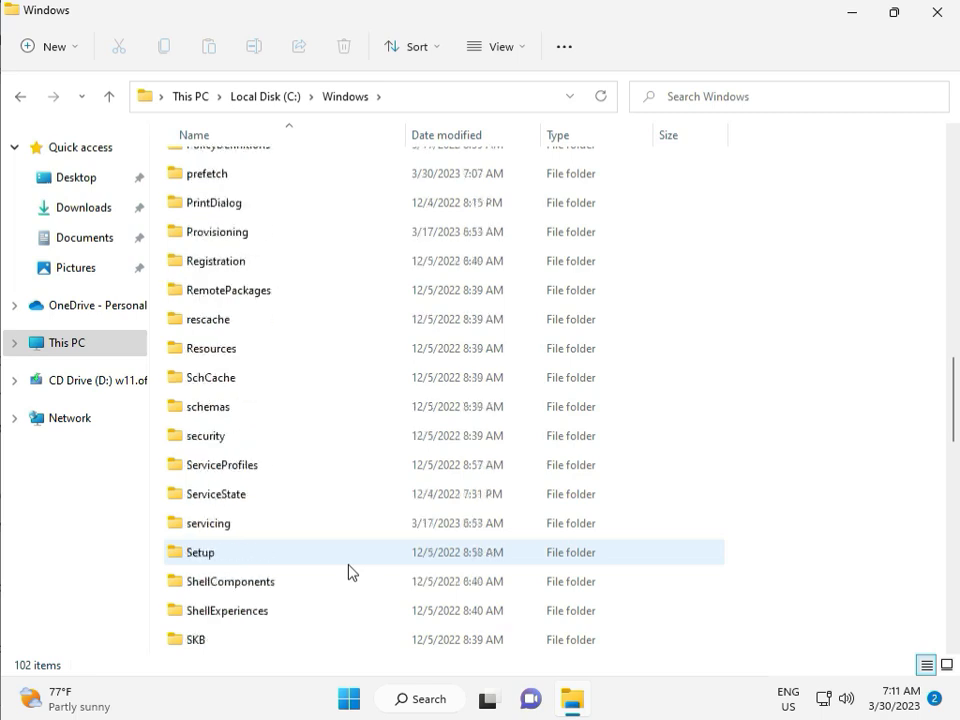
{"action": "scroll", "coordinate": [345, 568], "scroll_direction": "down", "scroll_amount": 2}
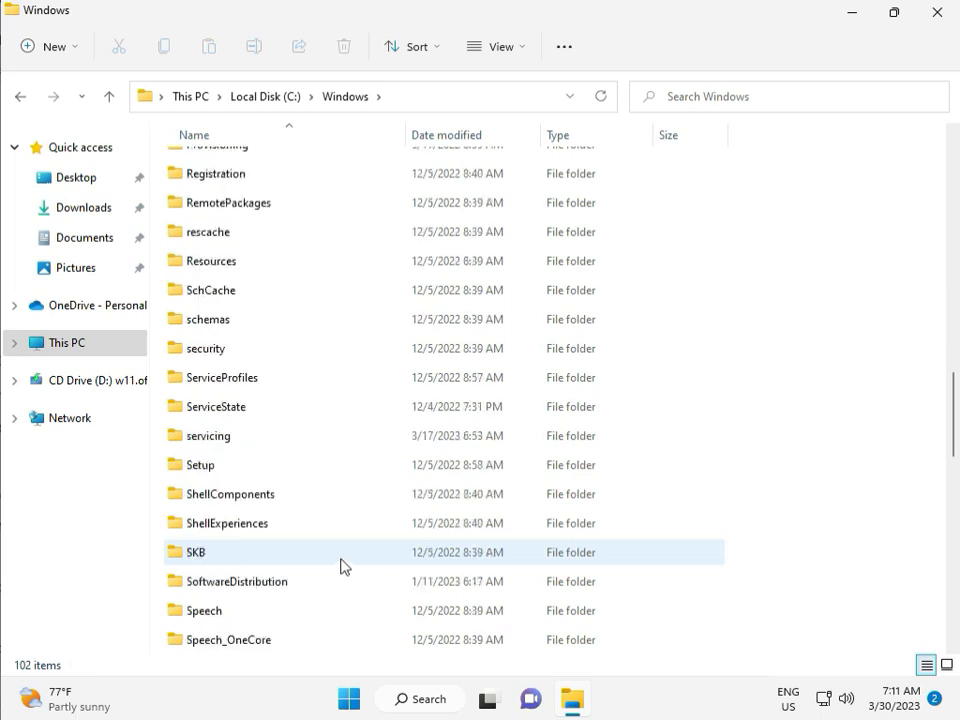
{"action": "left_click", "coordinate": [259, 496]}
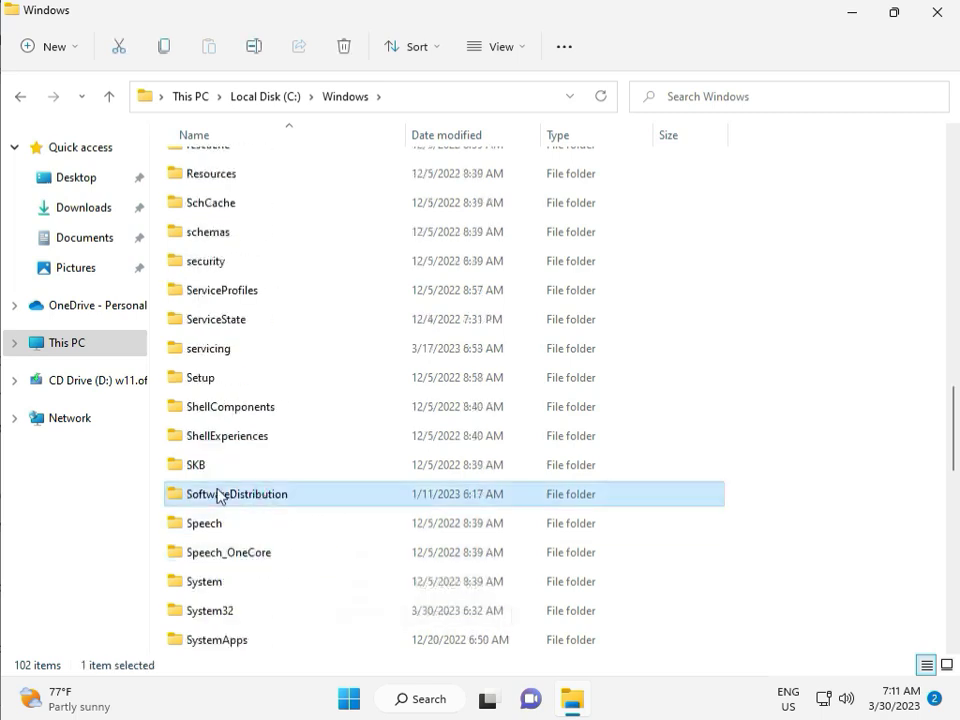
{"action": "double_click", "coordinate": [248, 498]}
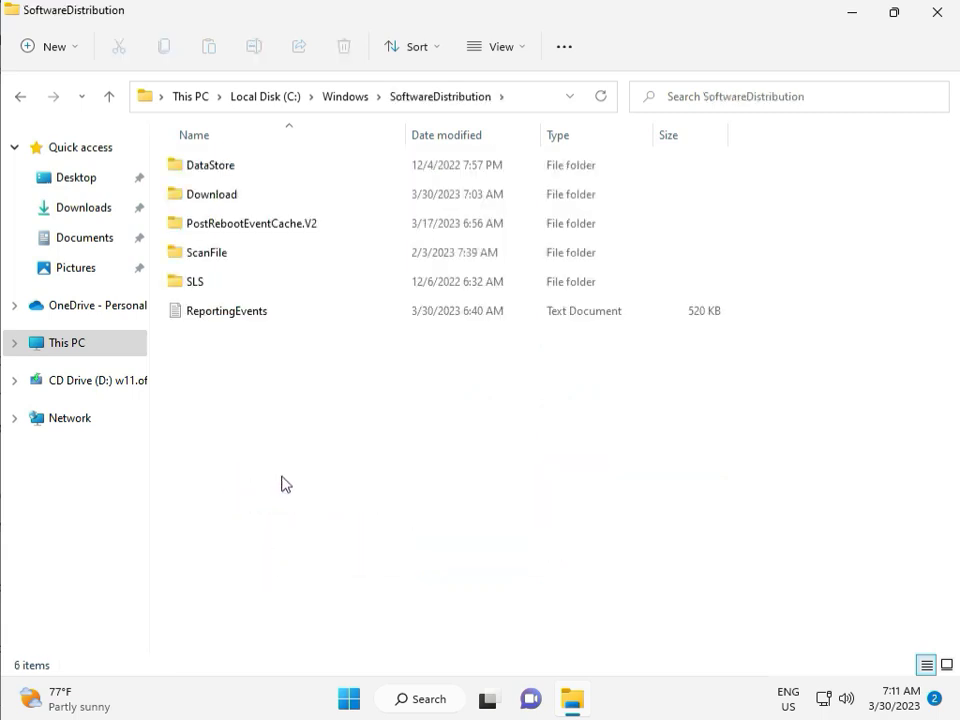
{"action": "mouse_move", "coordinate": [498, 717]}
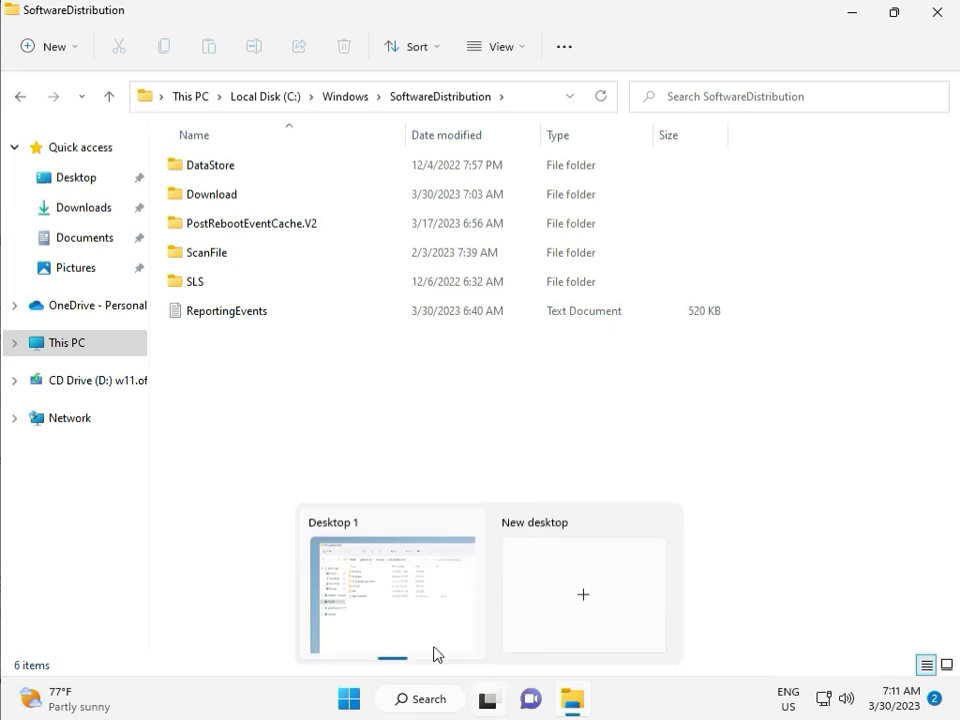
- Delete all items in the Download folder with administrator permission, then close File Explorer
{"action": "double_click", "coordinate": [243, 198]}
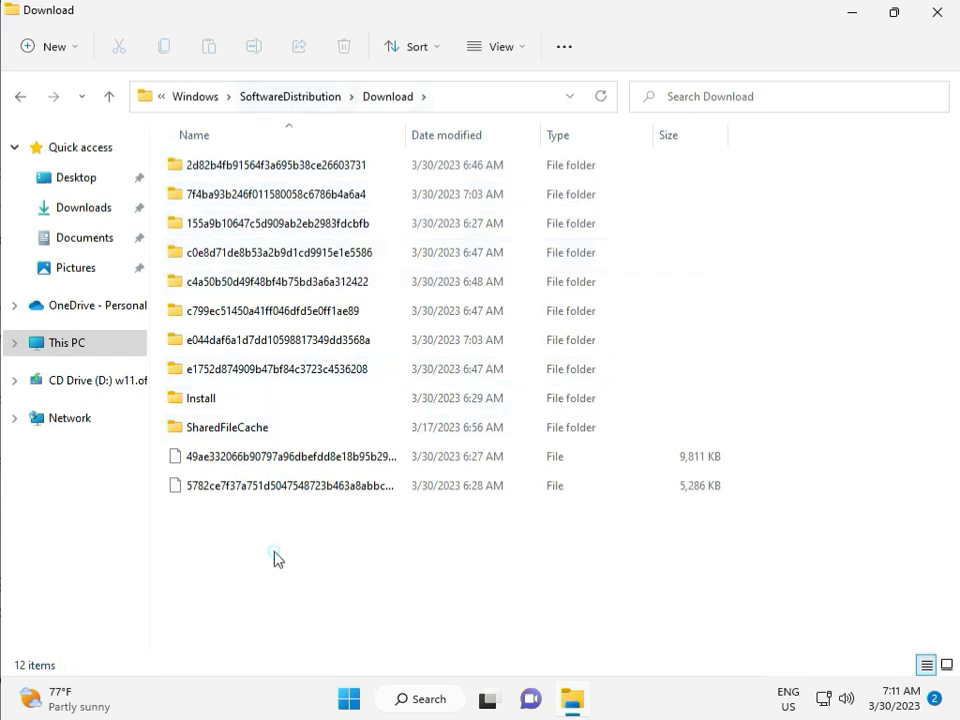
{"action": "left_click_drag", "start_coordinate": [275, 551], "coordinate": [285, 172]}
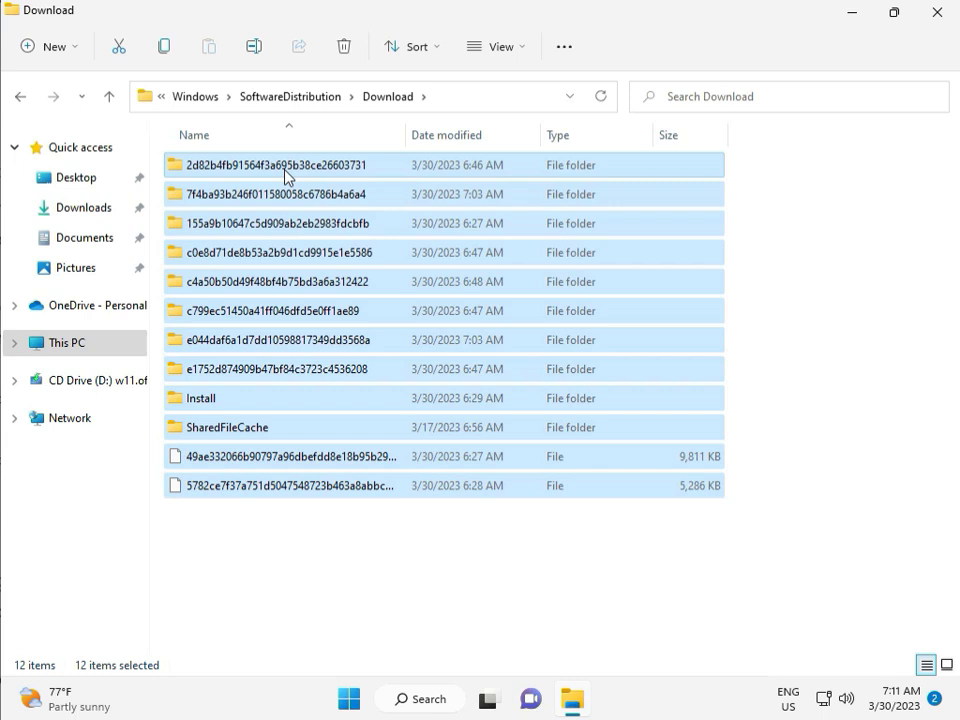
{"action": "key", "text": "Delete"}
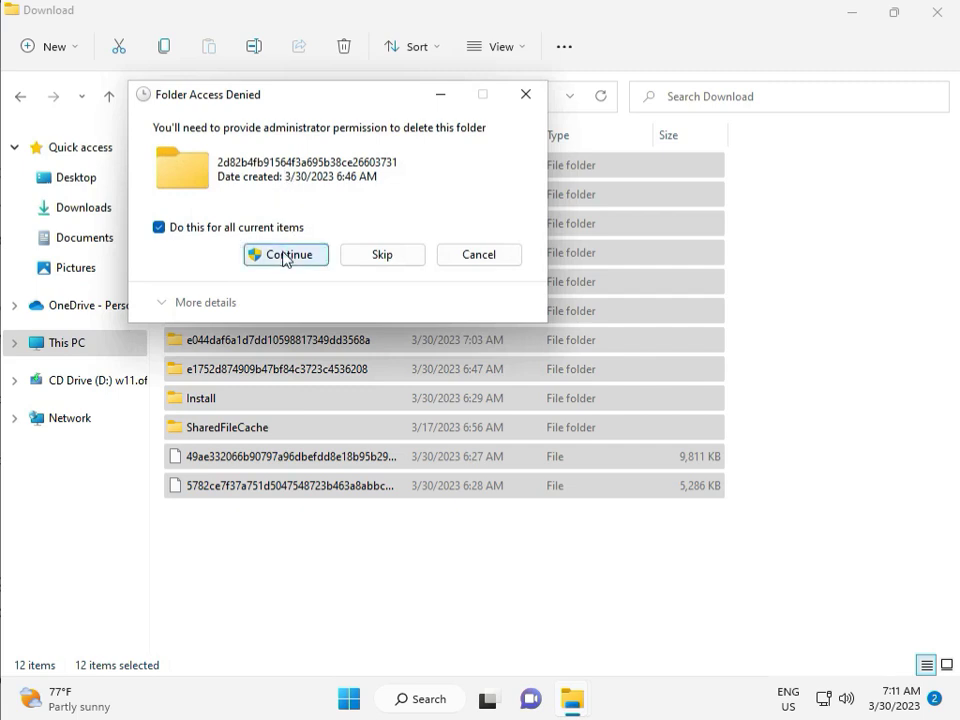
{"action": "left_click", "coordinate": [284, 256]}
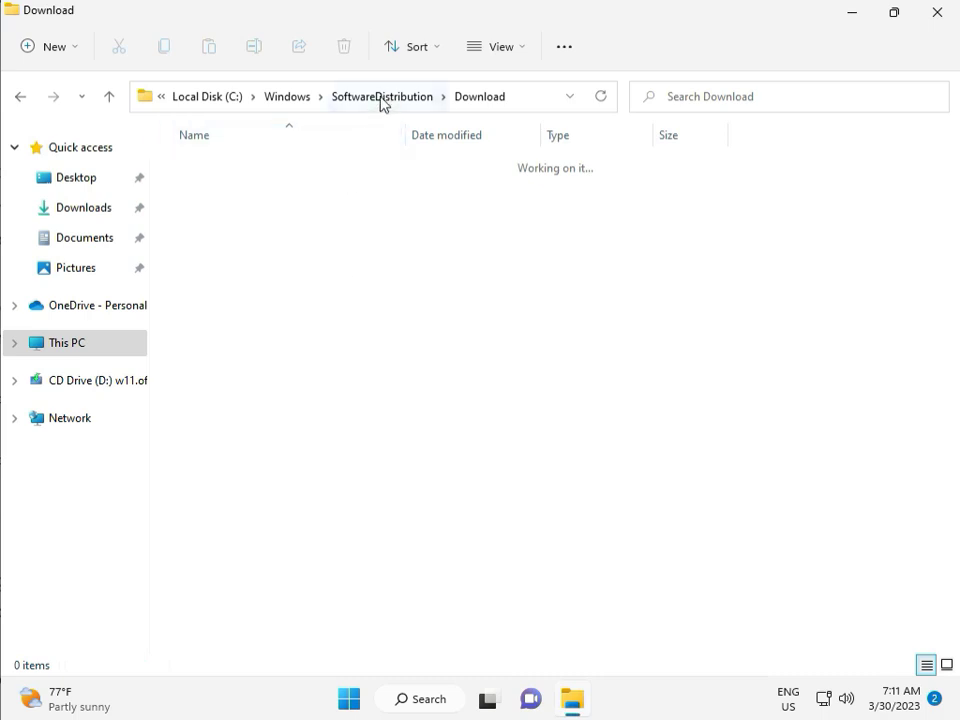
{"action": "left_click", "coordinate": [381, 96]}
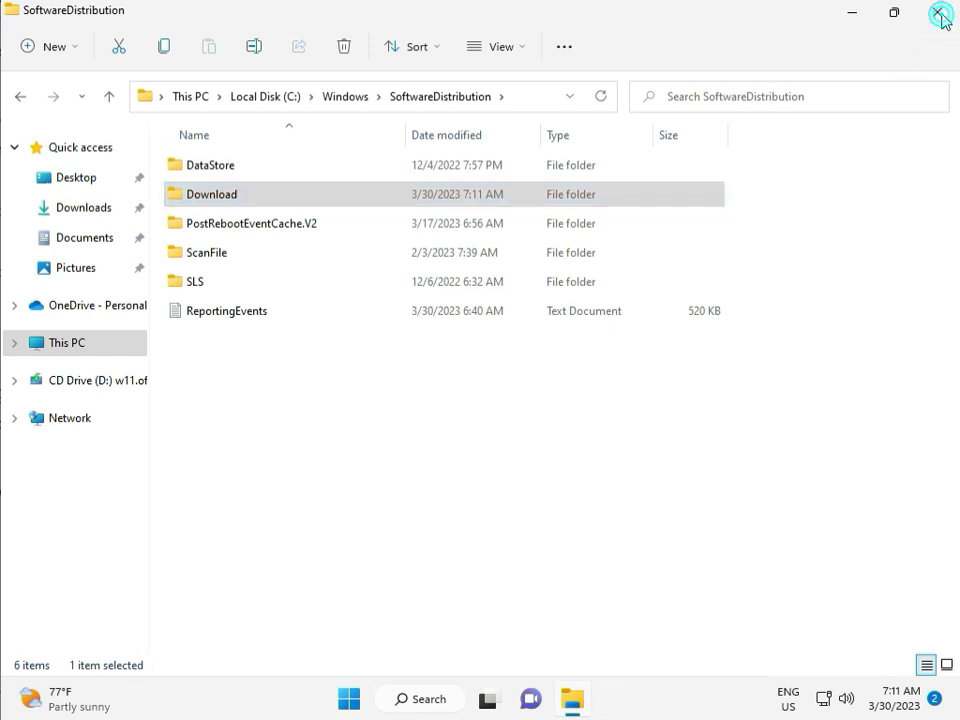
{"action": "left_click", "coordinate": [937, 13]}
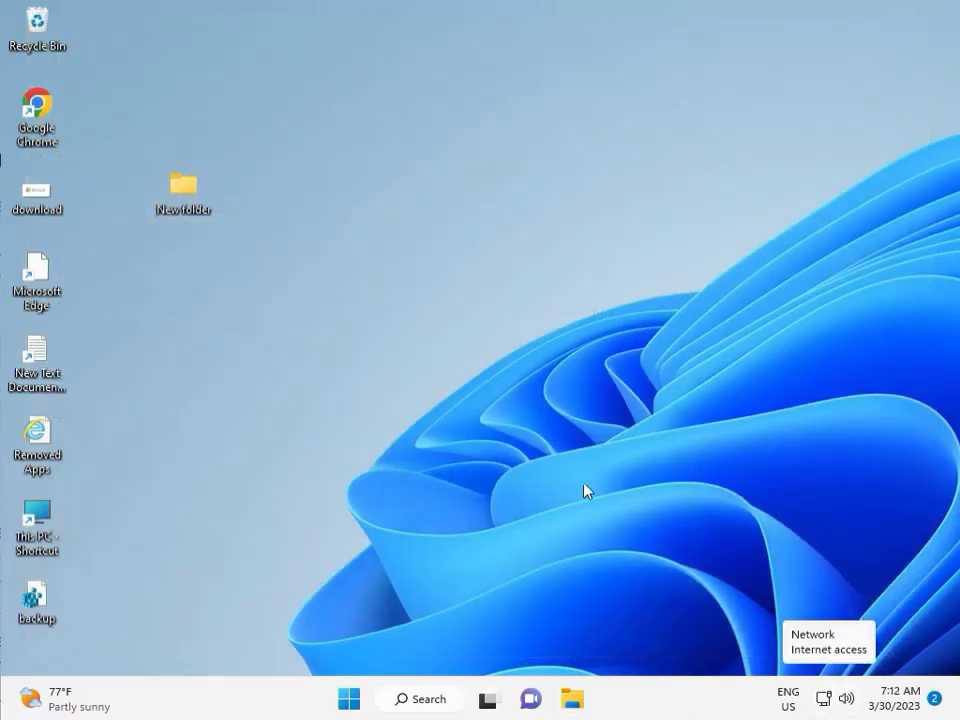
- Launch services.msc from the Win+R Run dialog
{"action": "left_click", "coordinate": [552, 402]}
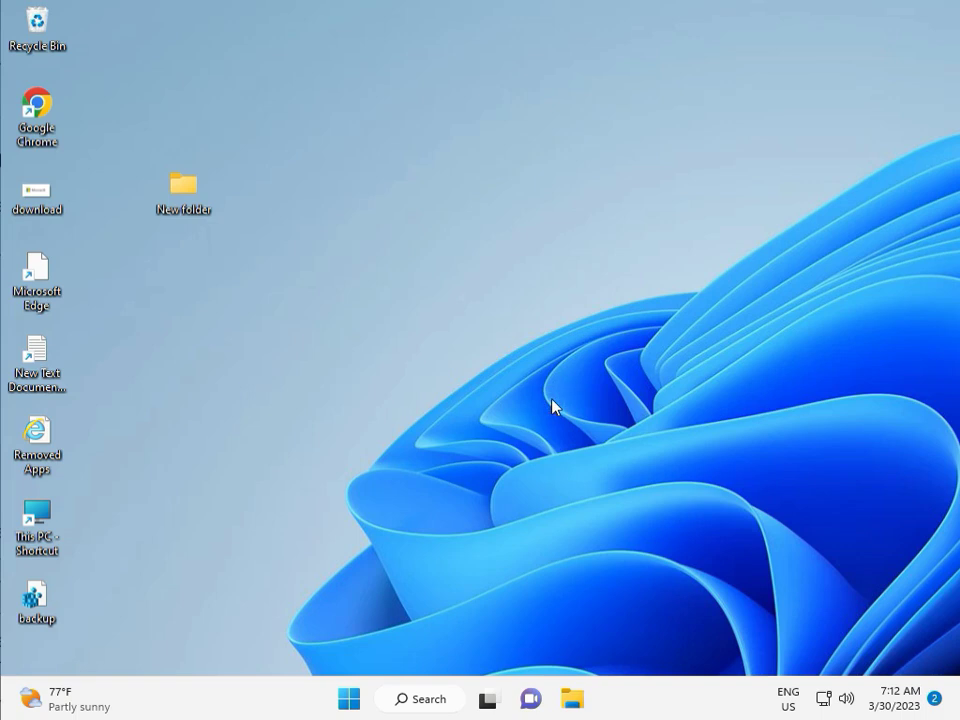
{"action": "key", "text": "super+r"}
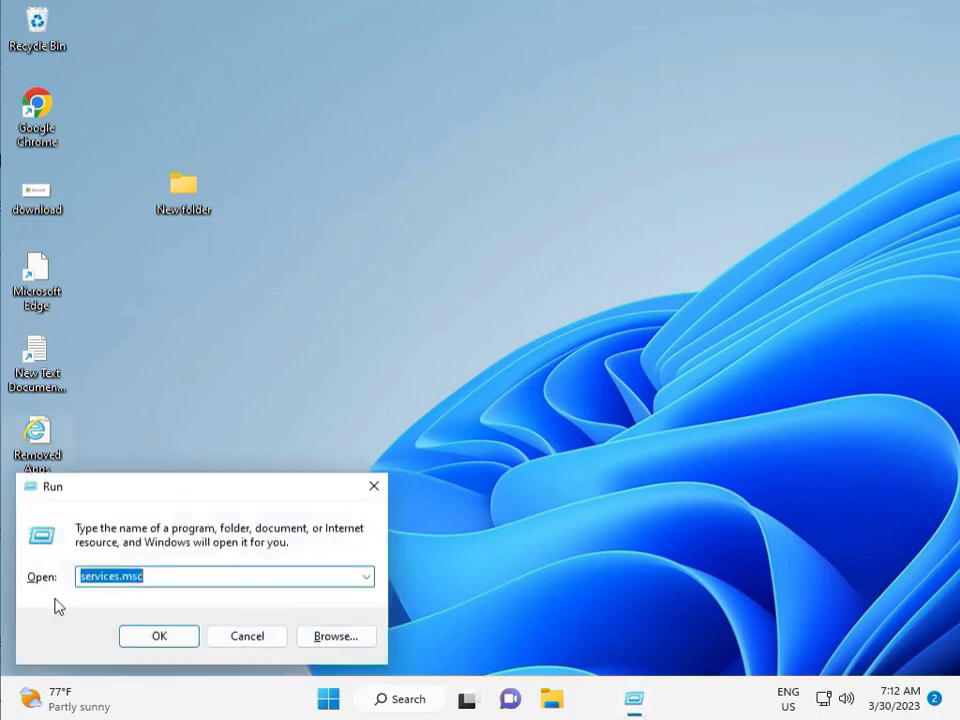
{"action": "left_click", "coordinate": [158, 636]}
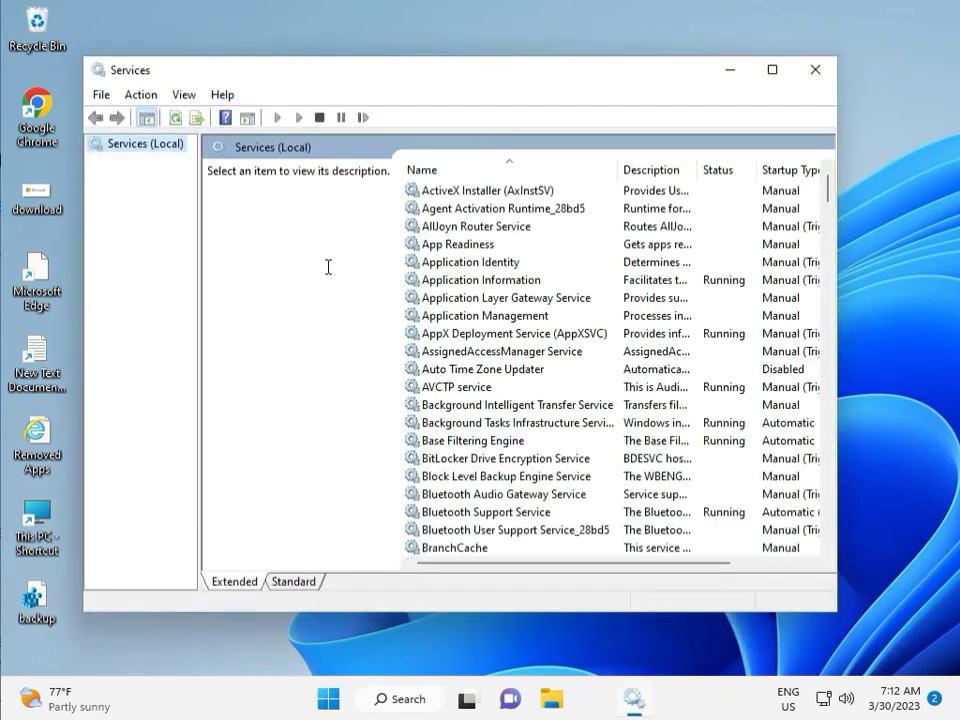
- Find the Windows Update service in the Services list and restart it
{"action": "left_click", "coordinate": [531, 298]}
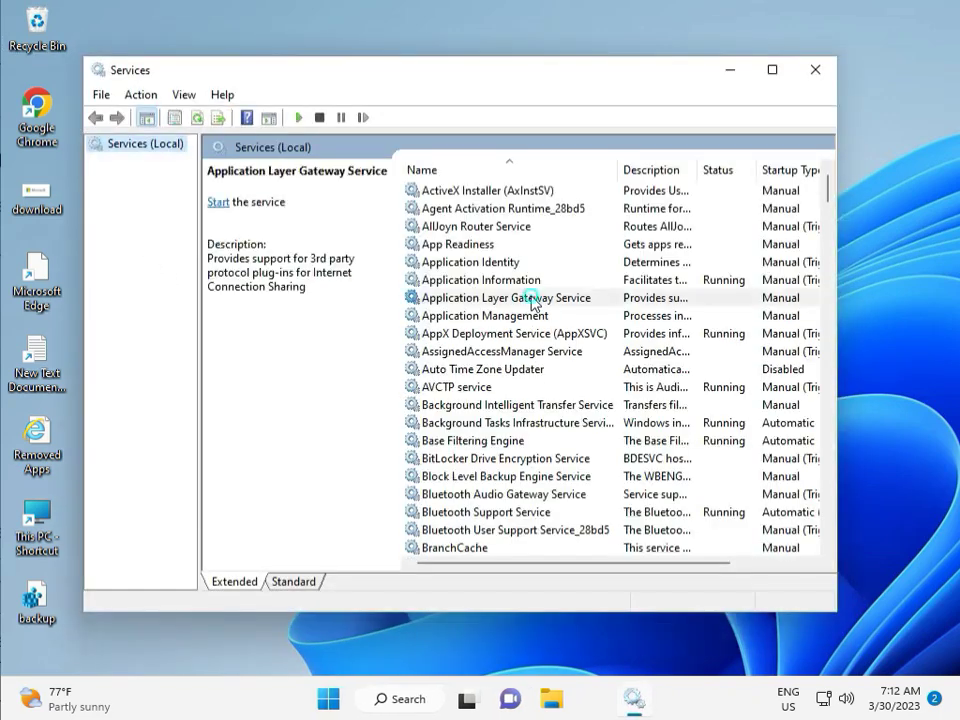
{"action": "key", "text": "w"}
{"action": "scroll", "coordinate": [494, 412], "scroll_direction": "down", "scroll_amount": 3}
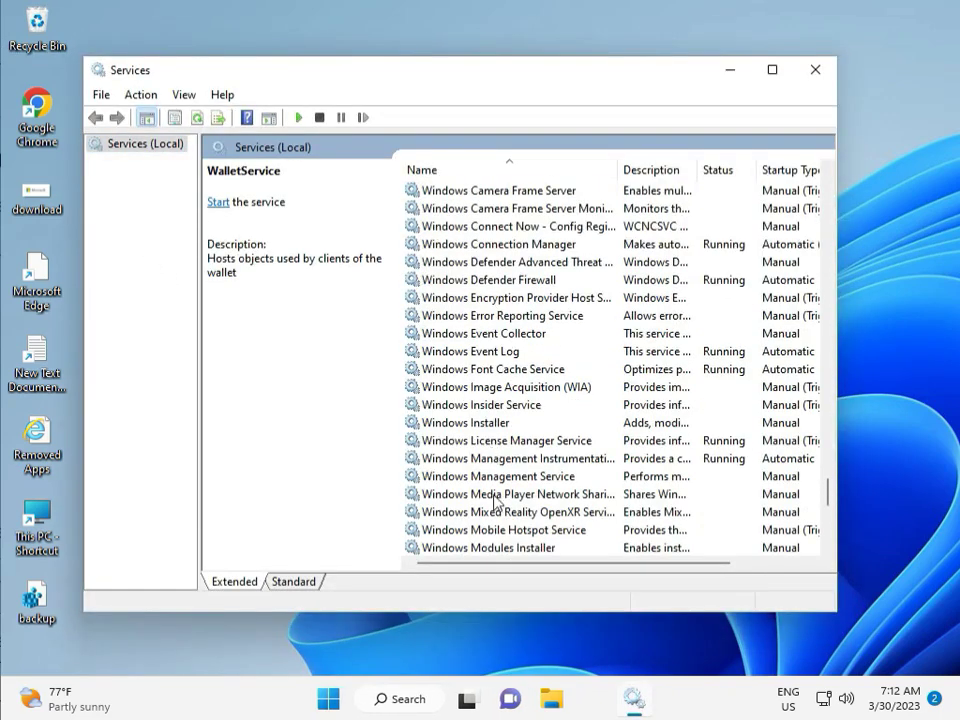
{"action": "scroll", "coordinate": [494, 412], "scroll_direction": "down", "scroll_amount": 7}
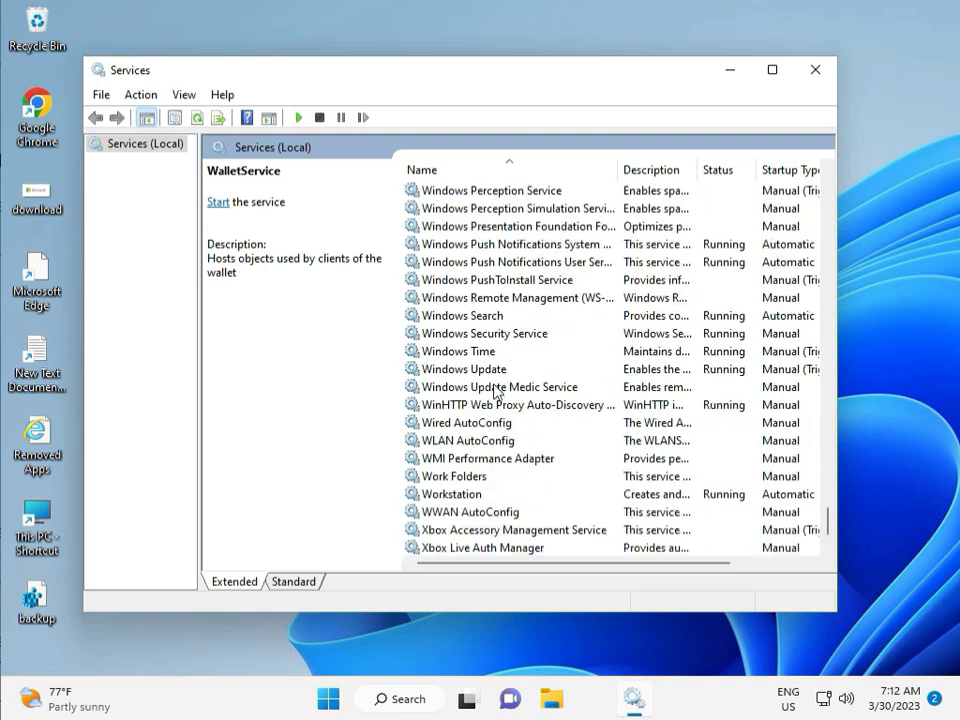
{"action": "left_click", "coordinate": [497, 368]}
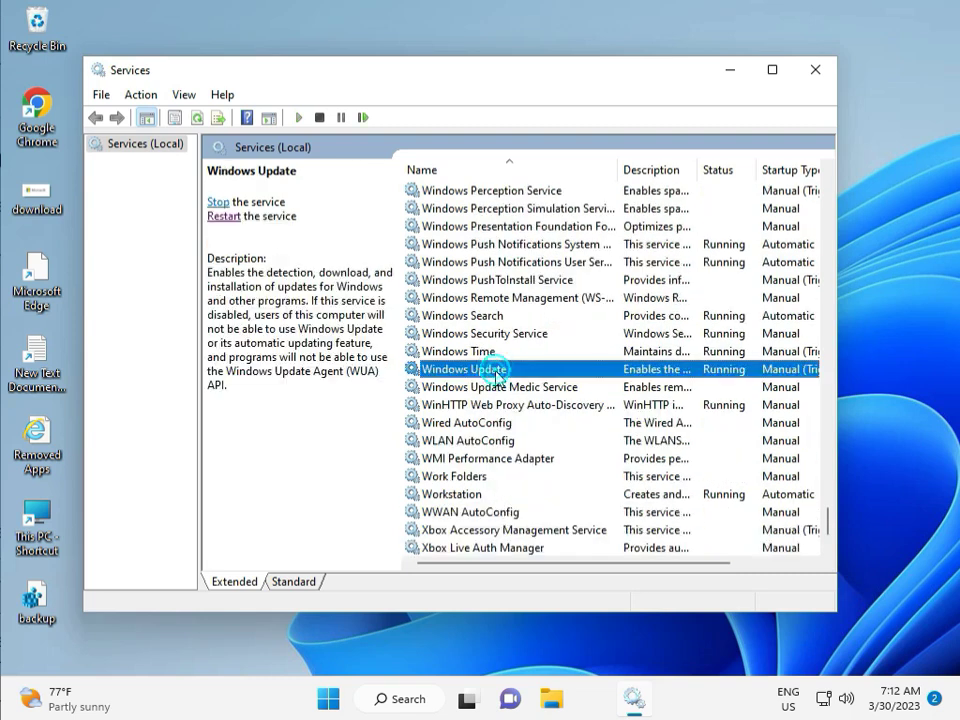
{"action": "left_click", "coordinate": [218, 203]}
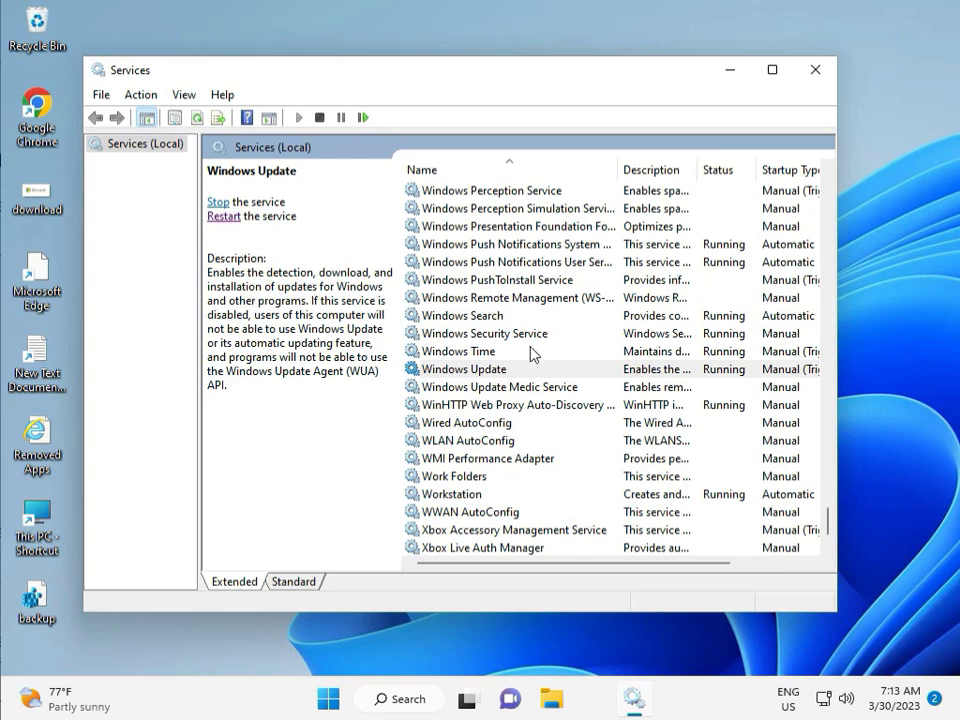
- Set Windows Update's startup type to Automatic, apply it, and close Services
{"action": "double_click", "coordinate": [489, 369]}
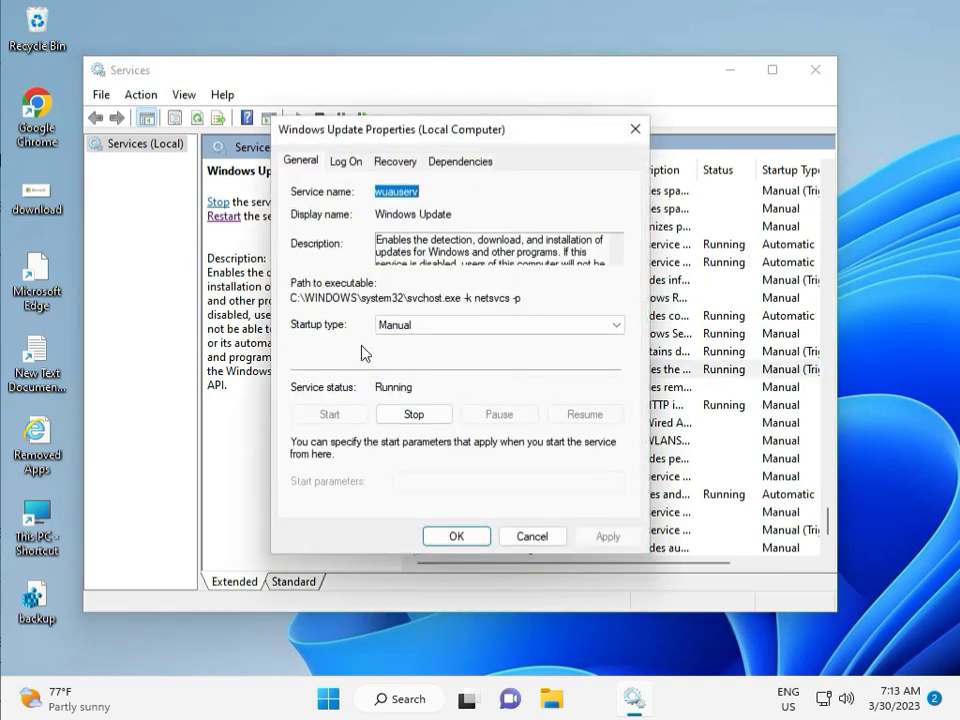
{"action": "left_click", "coordinate": [405, 325]}
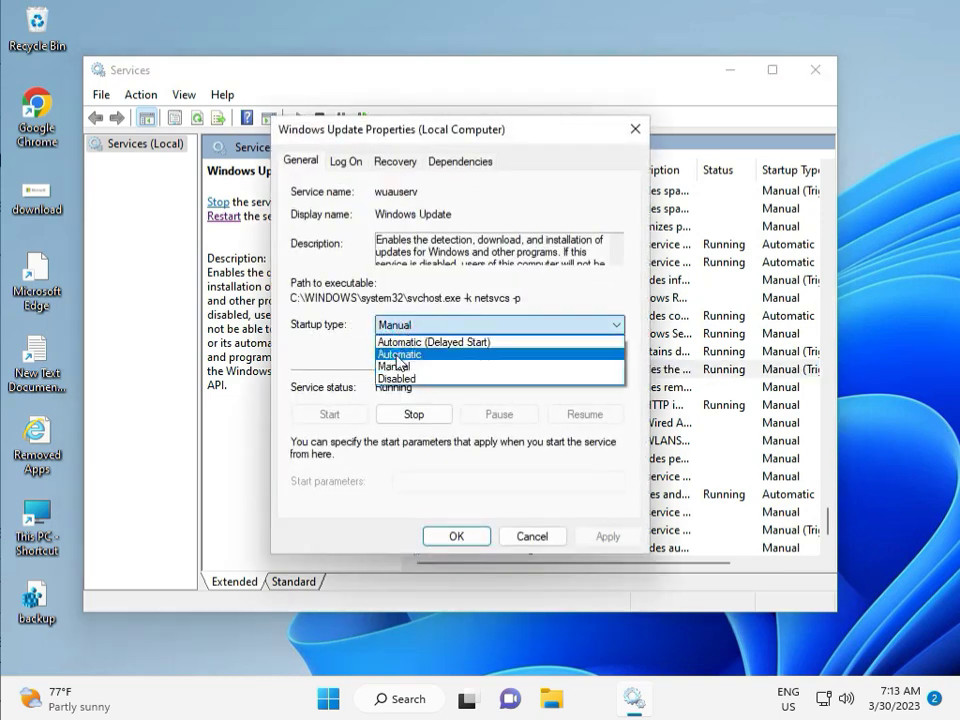
{"action": "left_click", "coordinate": [395, 354]}
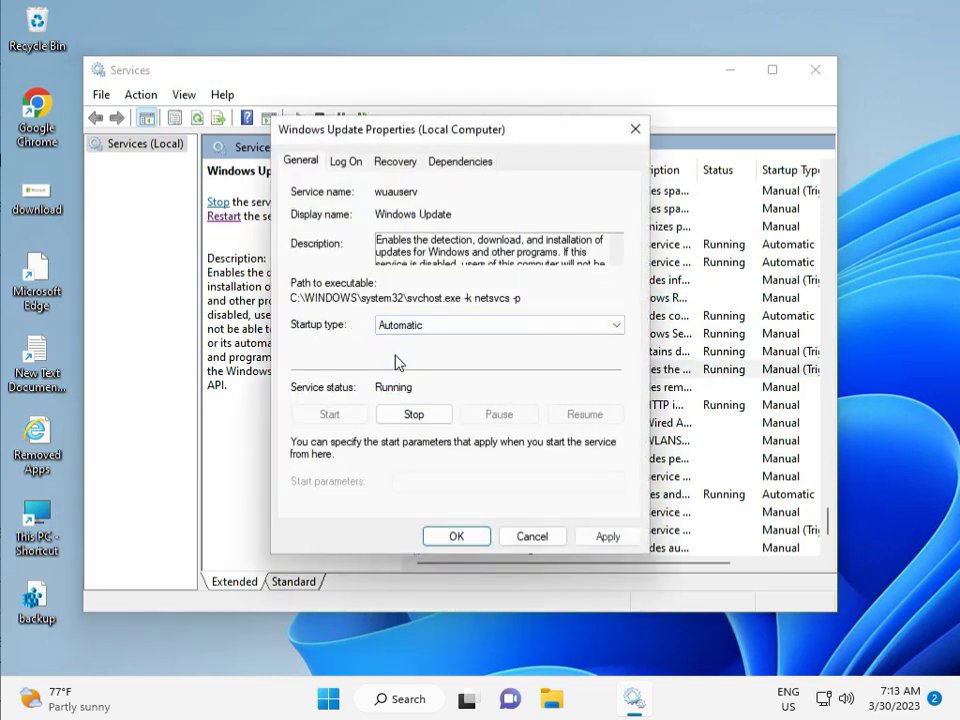
{"action": "left_click", "coordinate": [610, 536]}
{"action": "left_click", "coordinate": [455, 537]}
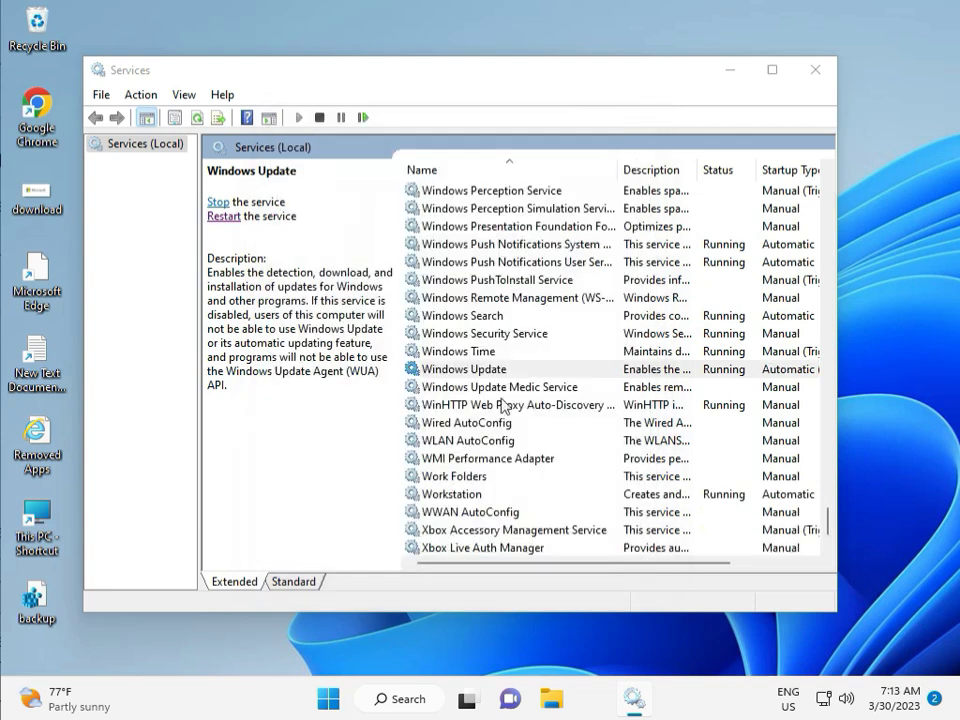
{"action": "left_click", "coordinate": [816, 72]}
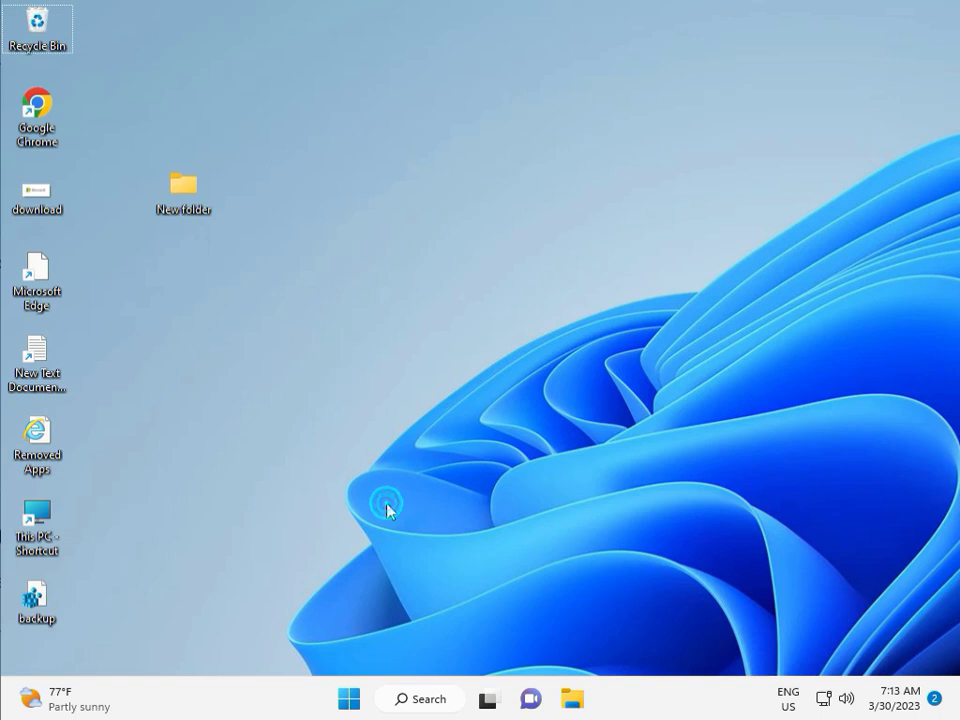
- Run regedit from the Win+R Run dialog
{"action": "key", "text": "super+r"}
{"action": "type", "text": "r"}
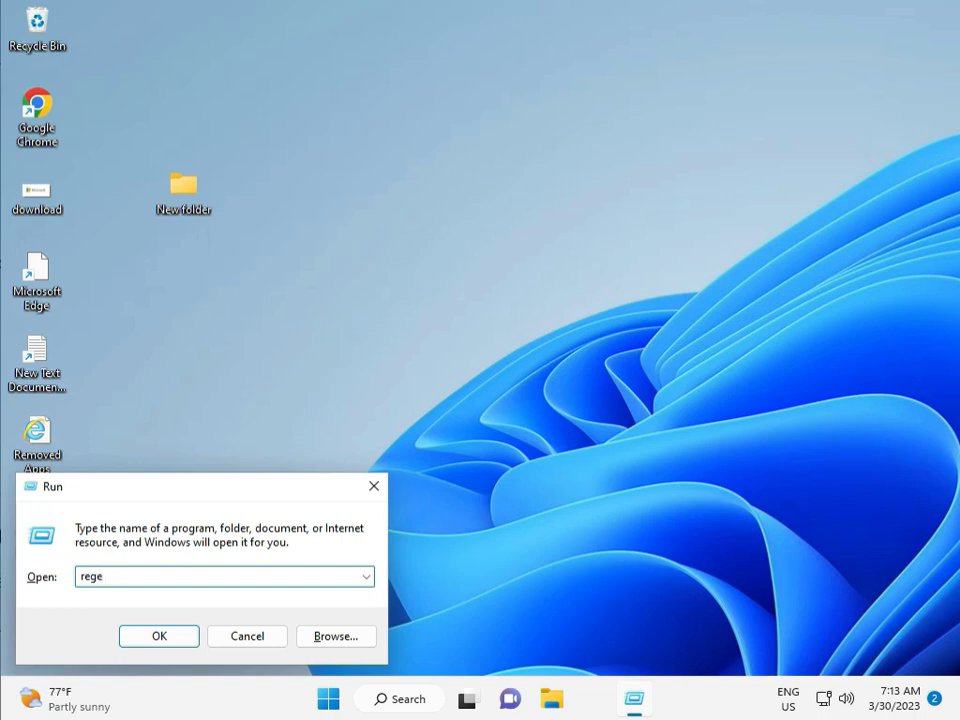
{"action": "type", "text": "egedit"}
{"action": "key", "text": "Return"}
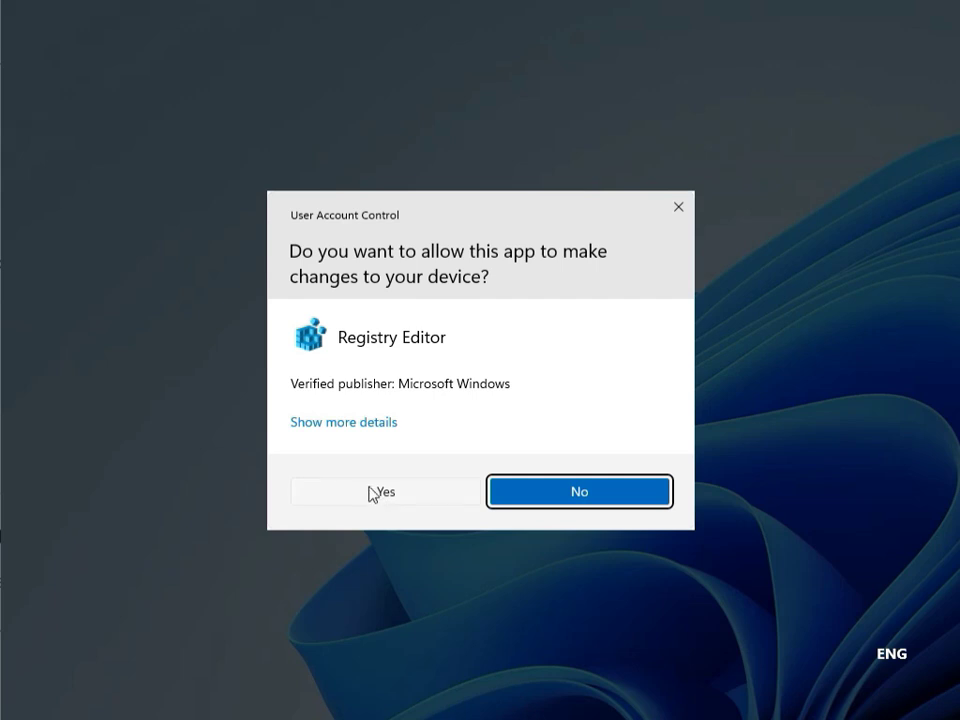
- Allow Registry Editor through UAC and collapse the open Lsa, SYSTEM and HKEY_LOCAL_MACHINE keys
{"action": "left_click", "coordinate": [378, 492]}
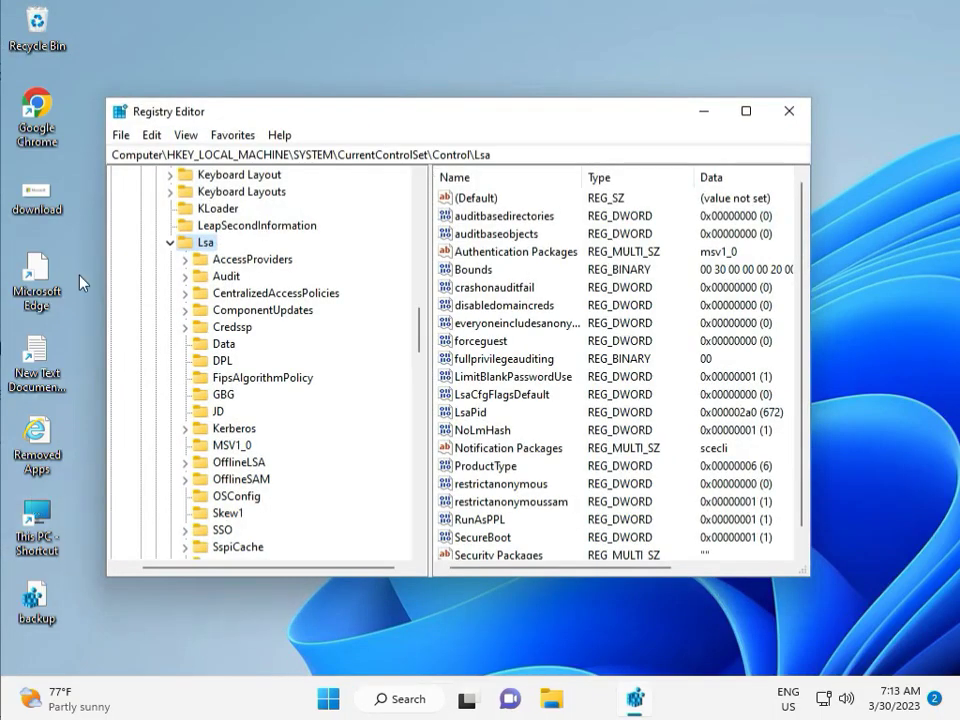
{"action": "left_click", "coordinate": [170, 242]}
{"action": "scroll", "coordinate": [171, 250], "scroll_direction": "up", "scroll_amount": 20}
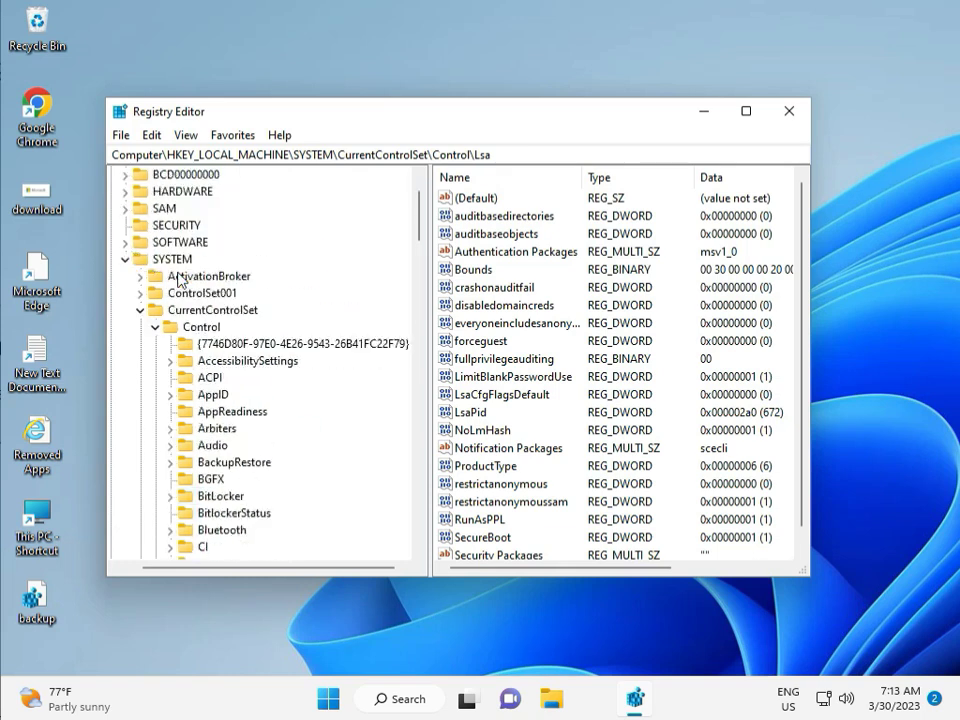
{"action": "left_click", "coordinate": [123, 326]}
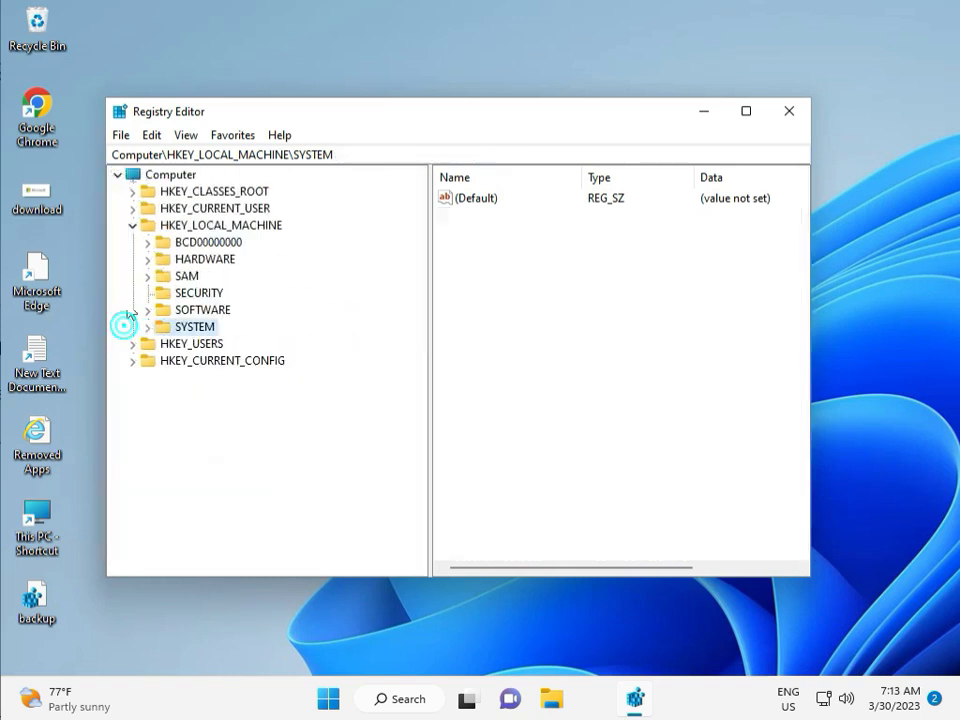
{"action": "left_click", "coordinate": [134, 226]}
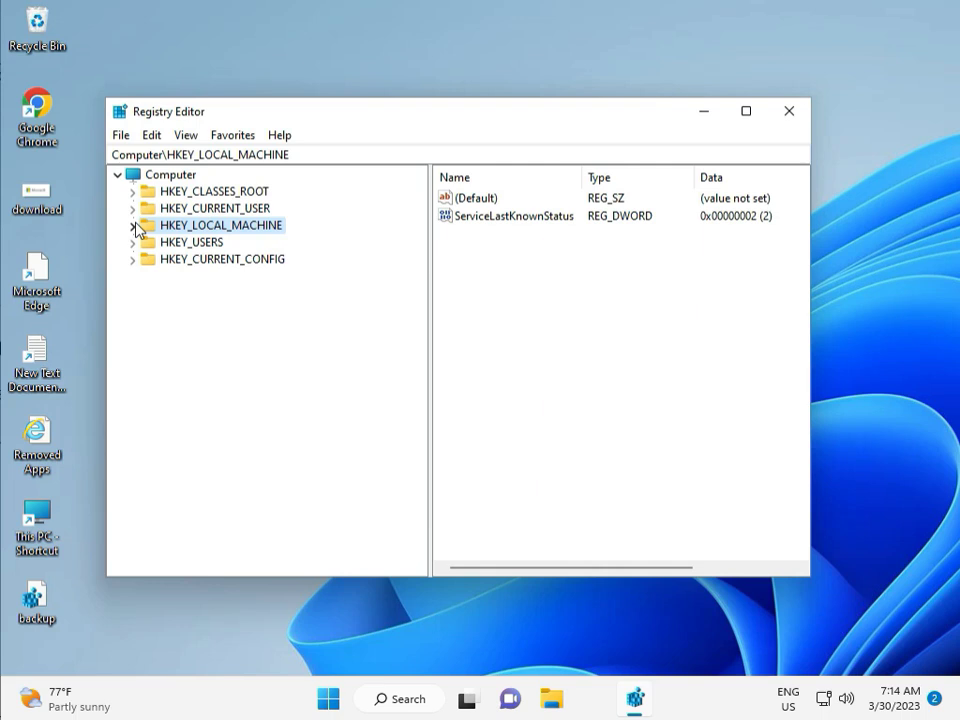
- Expand HKEY_LOCAL_MACHINE\SOFTWARE\Policies\Microsoft\Windows and review its subkeys such as WcmSvc and WSDAPI
{"action": "left_click", "coordinate": [134, 226]}
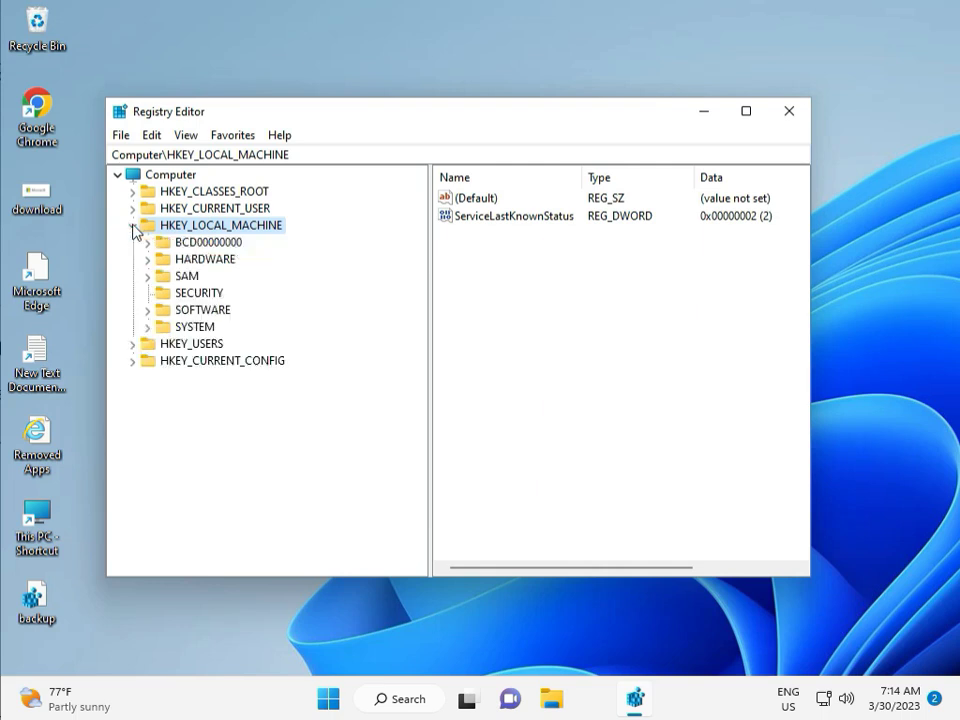
{"action": "left_click", "coordinate": [148, 310]}
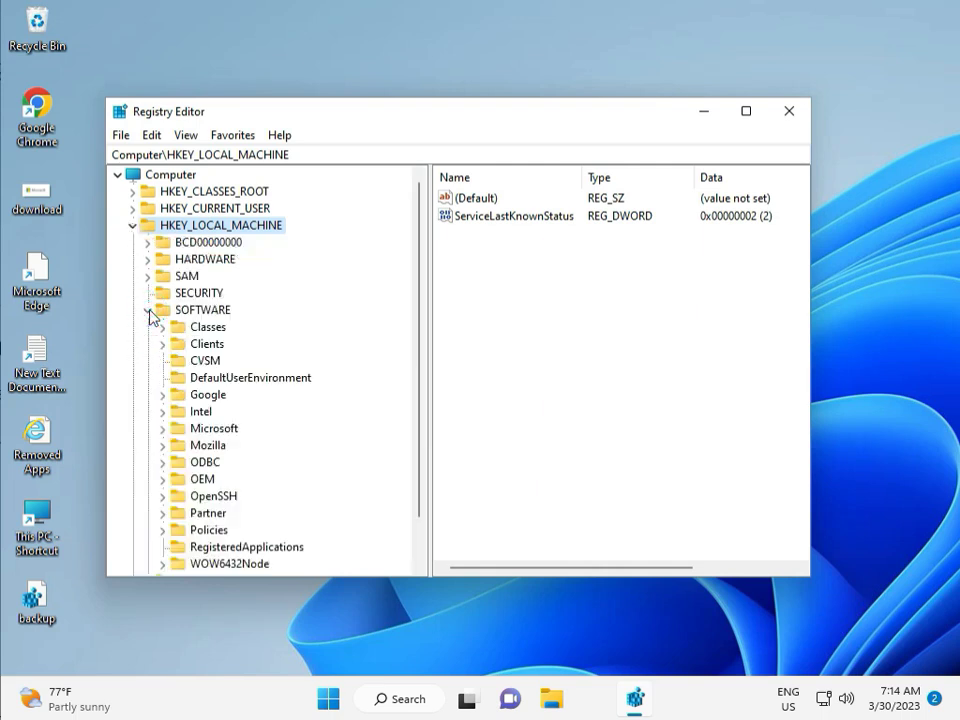
{"action": "scroll", "coordinate": [193, 395], "scroll_direction": "down", "scroll_amount": 1}
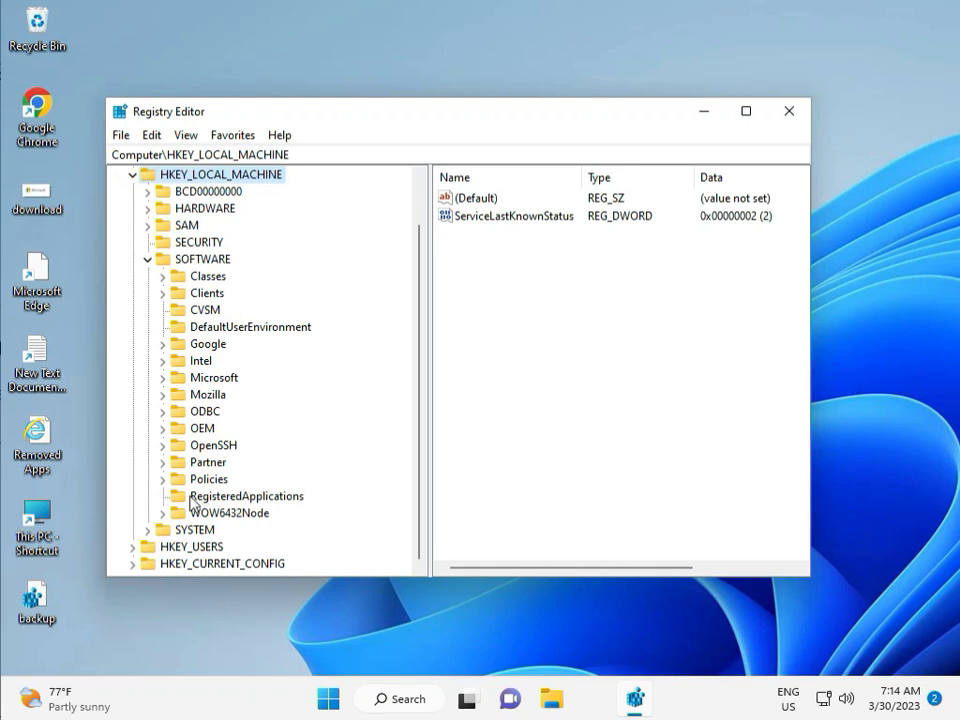
{"action": "left_click", "coordinate": [164, 479]}
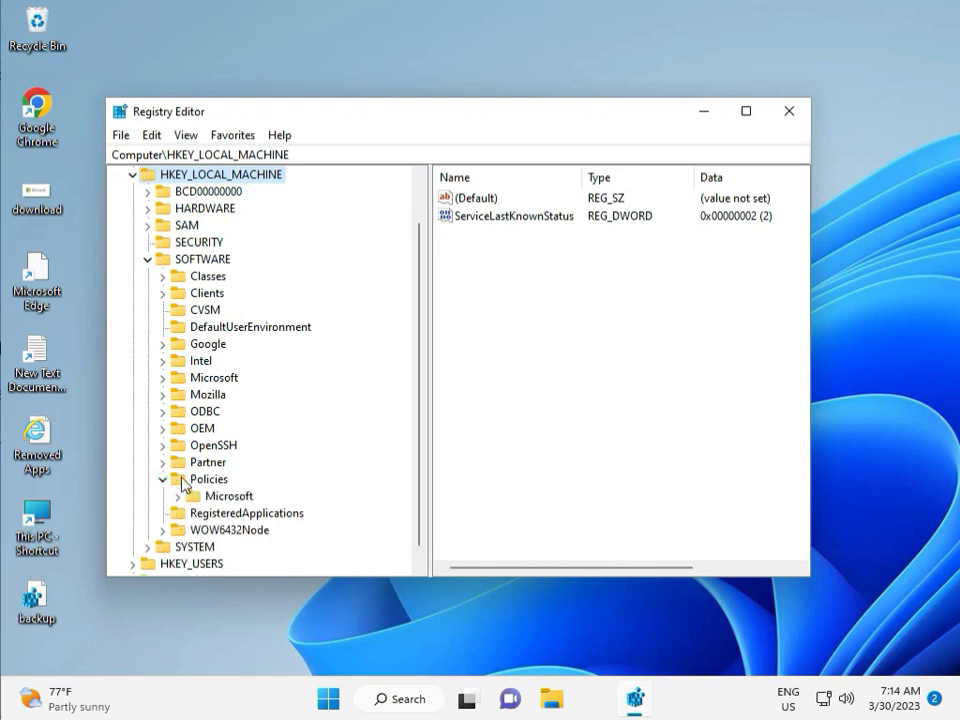
{"action": "left_click", "coordinate": [179, 496]}
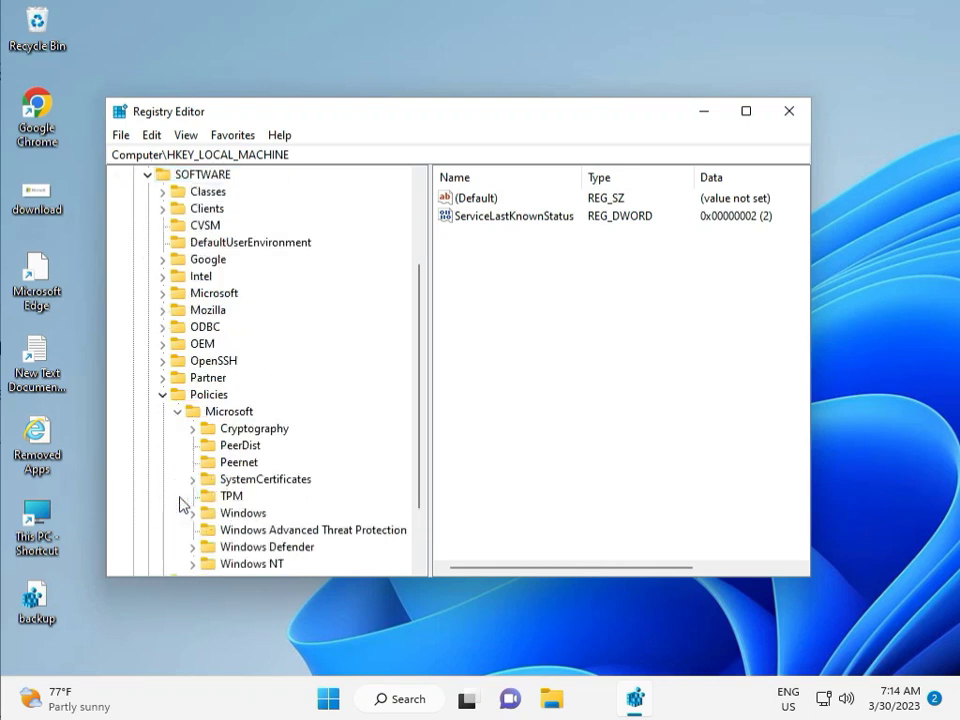
{"action": "scroll", "coordinate": [225, 493], "scroll_direction": "down", "scroll_amount": 2}
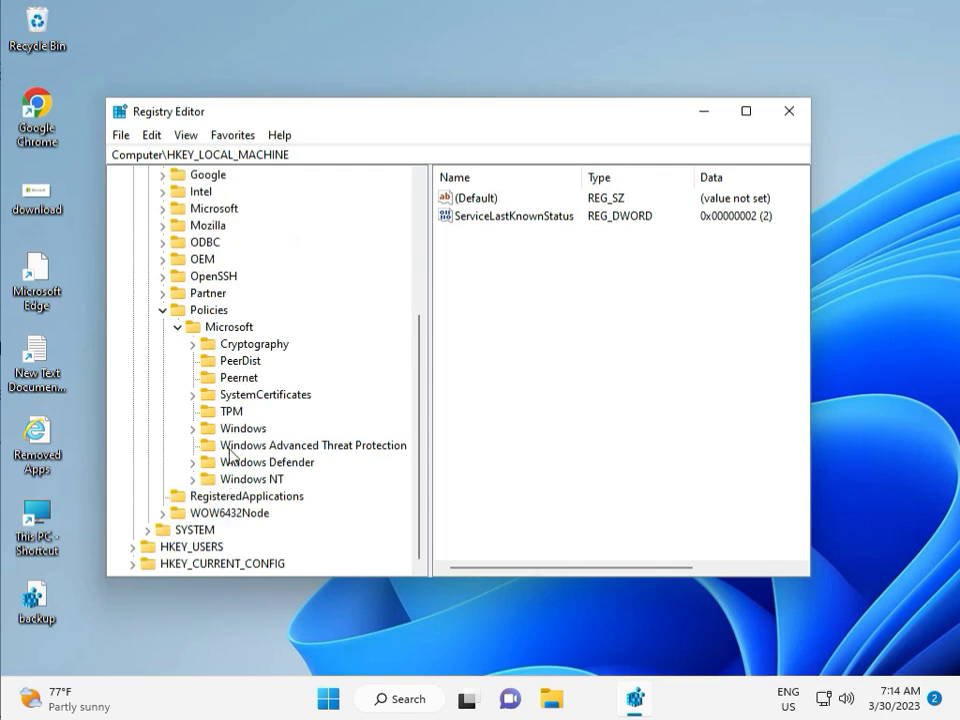
{"action": "left_click", "coordinate": [195, 429]}
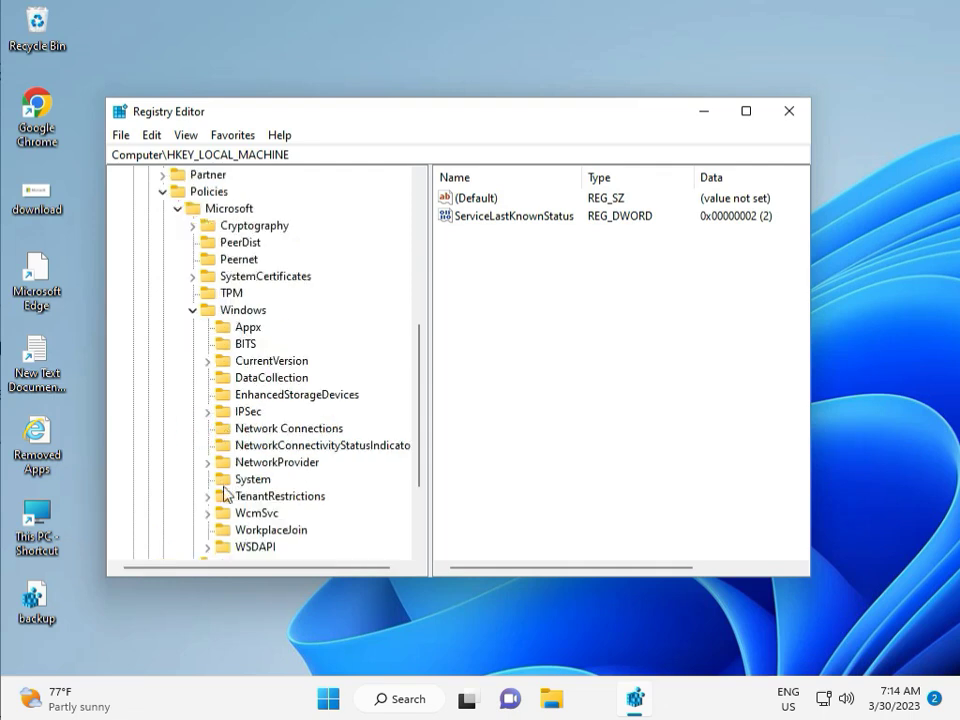
{"action": "scroll", "coordinate": [224, 535], "scroll_direction": "down", "scroll_amount": 1}
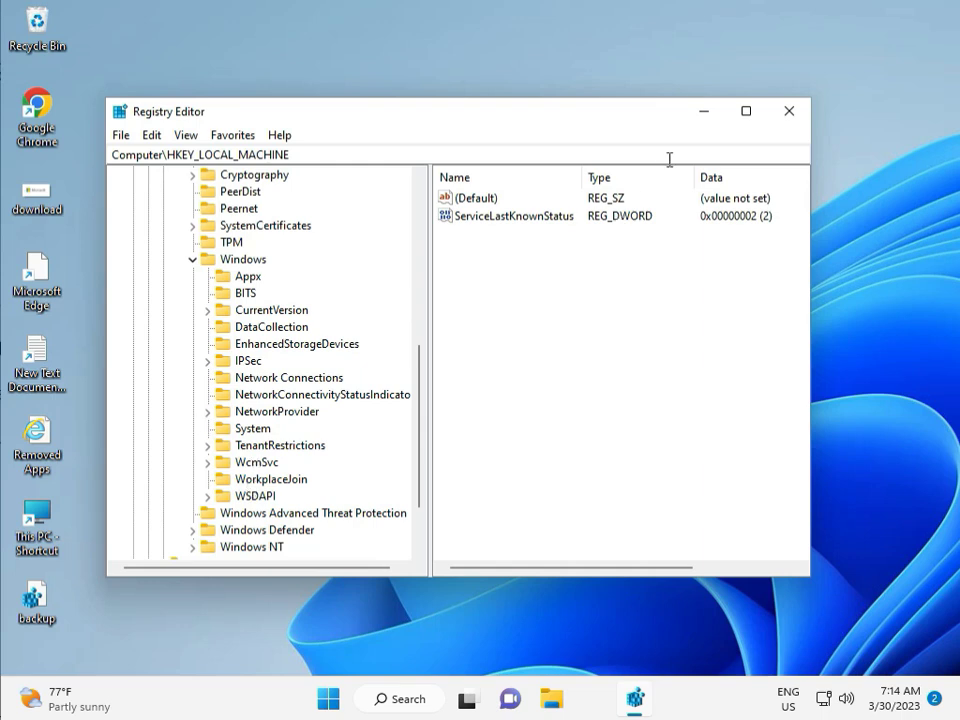
- Close Registry Editor and launch cmd from Start as administrator, approving UAC
{"action": "left_click", "coordinate": [789, 111]}
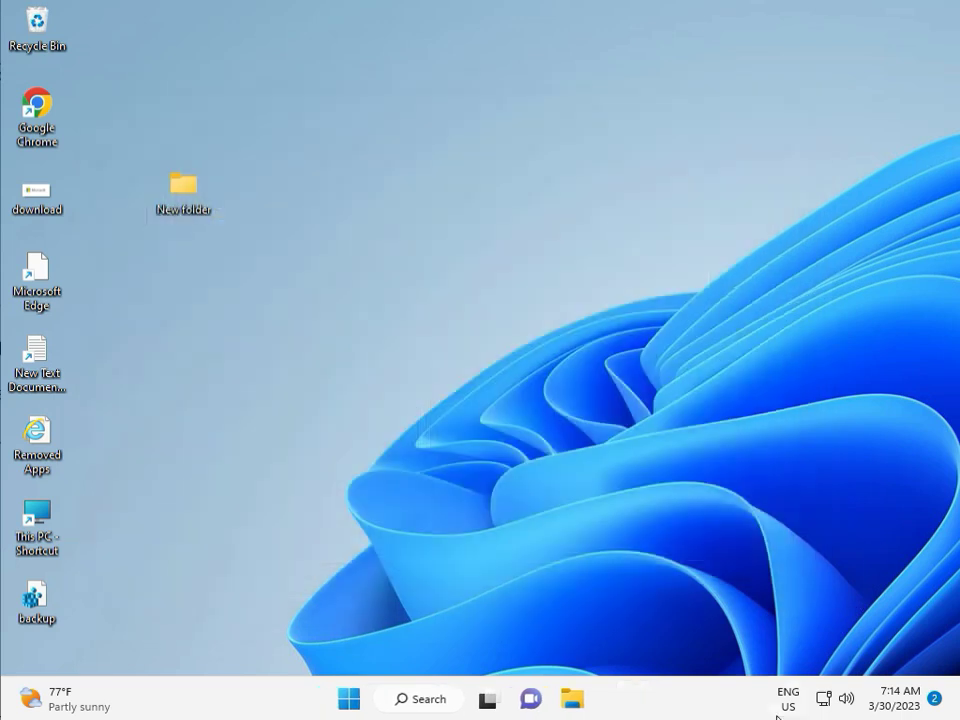
{"action": "left_click", "coordinate": [296, 450]}
{"action": "key", "text": "super"}
{"action": "type", "text": "cmd"}
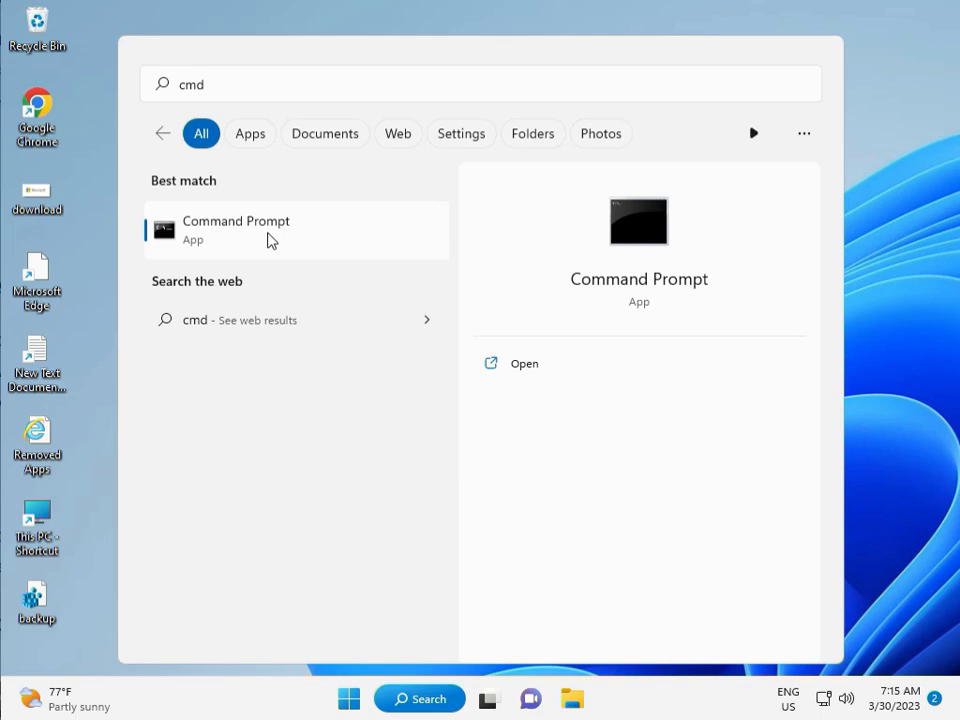
{"action": "left_click", "coordinate": [514, 396]}
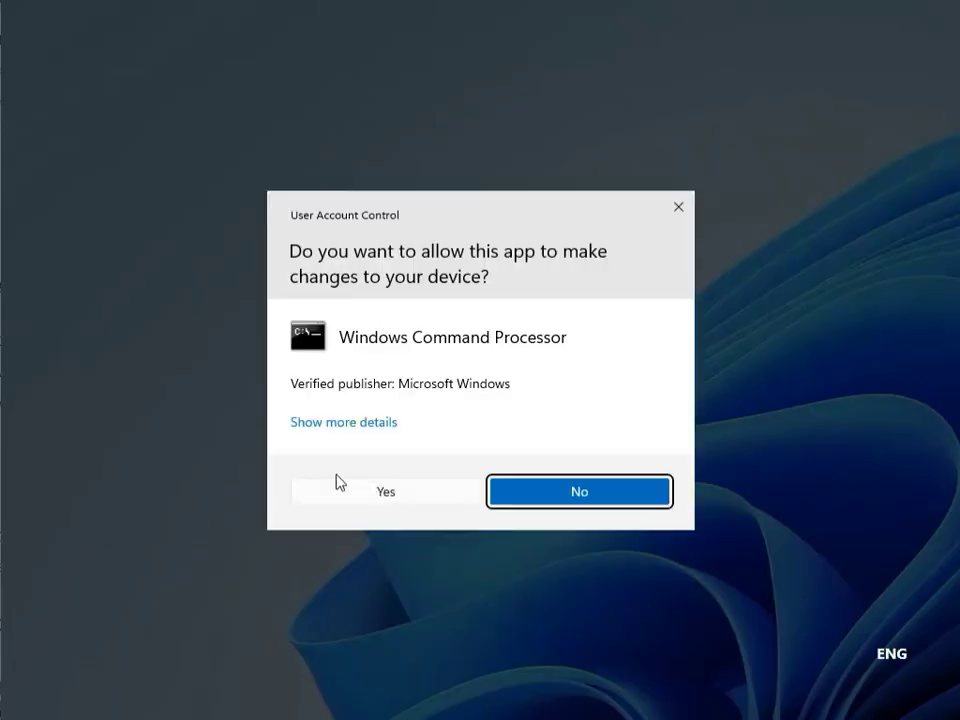
{"action": "left_click", "coordinate": [354, 489]}
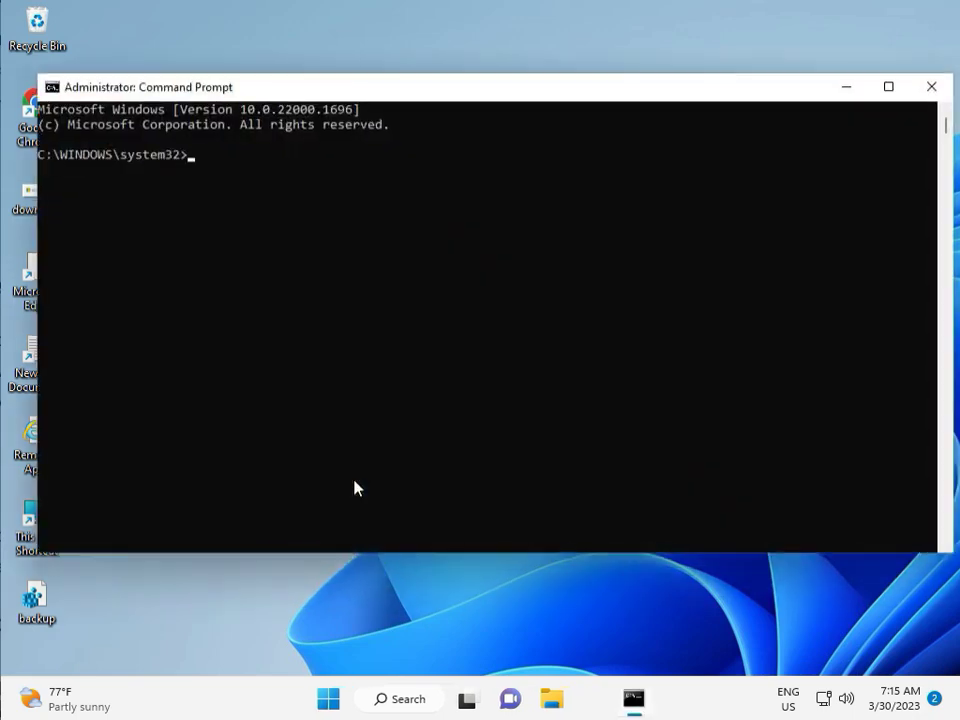
- Run chkdsk /f /r and answer y to schedule the C: volume check for the next restart
{"action": "type", "text": "chkdsk /f /r"}
{"action": "key", "text": "Return"}
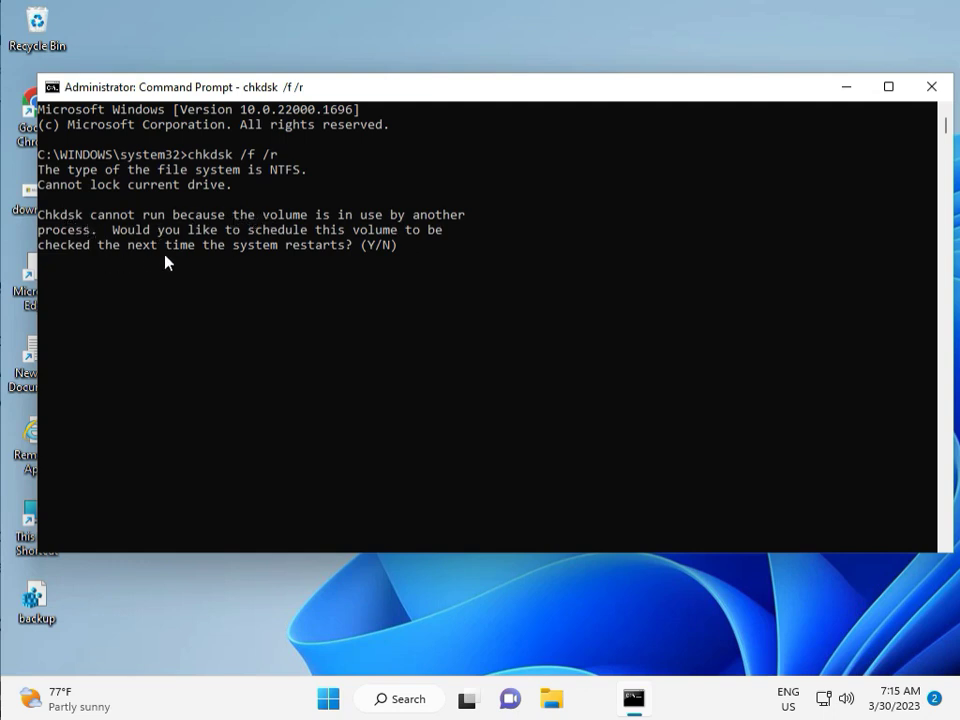
{"action": "type", "text": "y"}
{"action": "key", "text": "Return"}
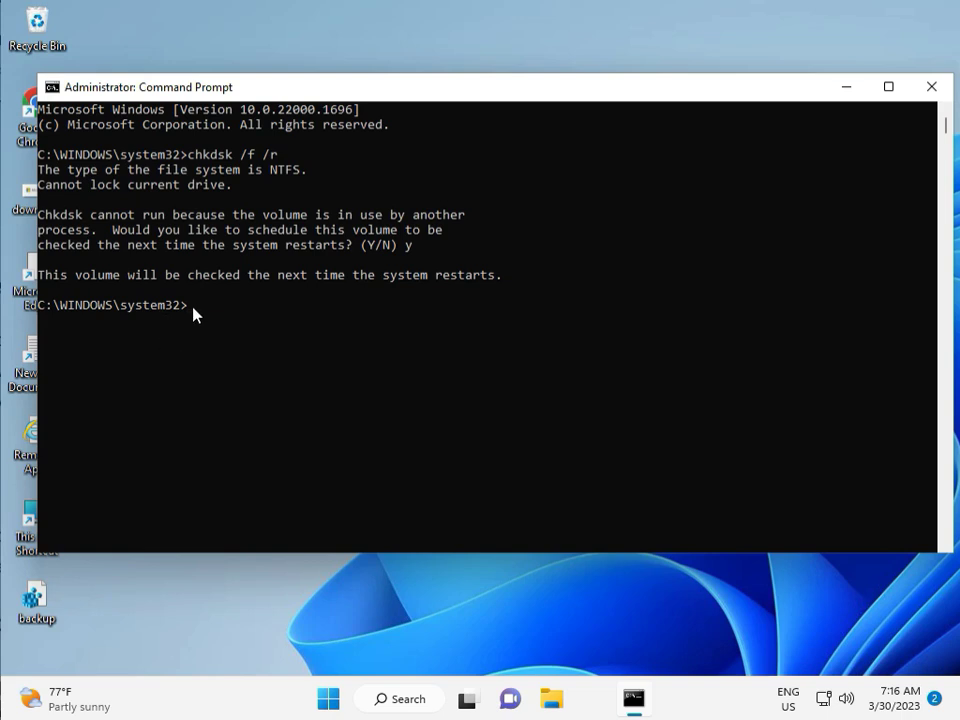
- Close the old console and launch Command Prompt as administrator from a Start search for cmd, approving UAC
{"action": "left_click", "coordinate": [931, 90]}
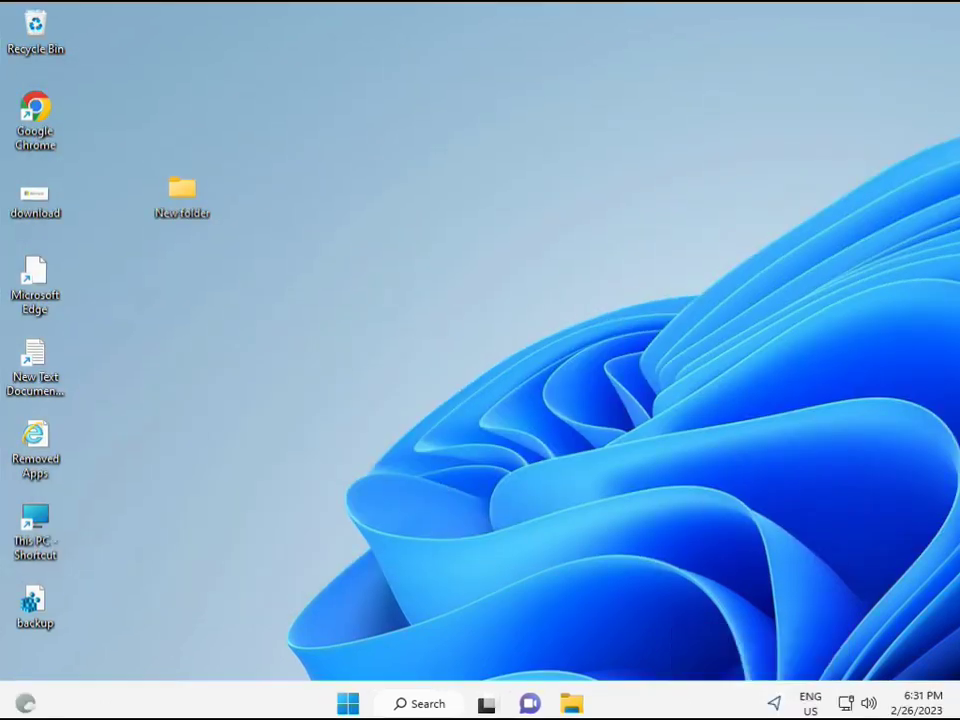
{"action": "left_click", "coordinate": [348, 703]}
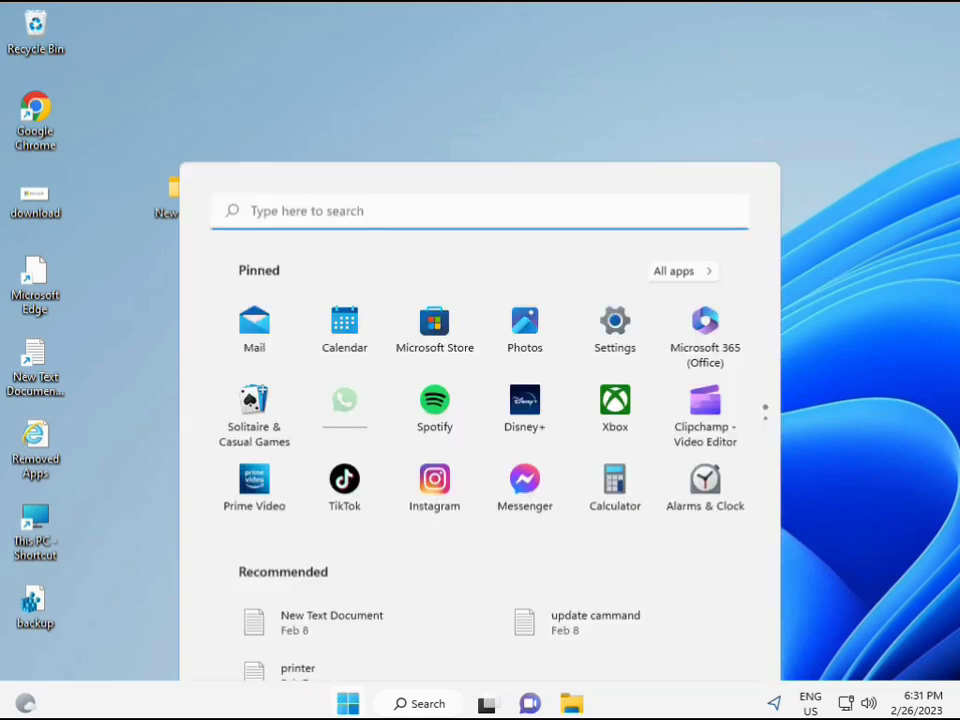
{"action": "left_click", "coordinate": [392, 705]}
{"action": "type", "text": "cmd"}
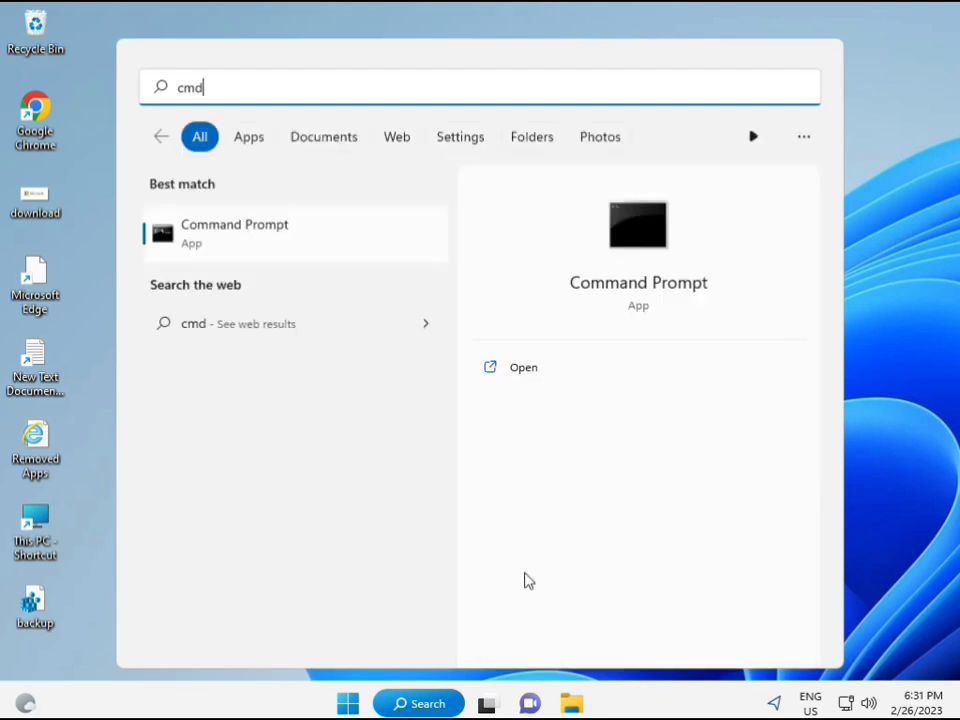
{"action": "left_click", "coordinate": [210, 233]}
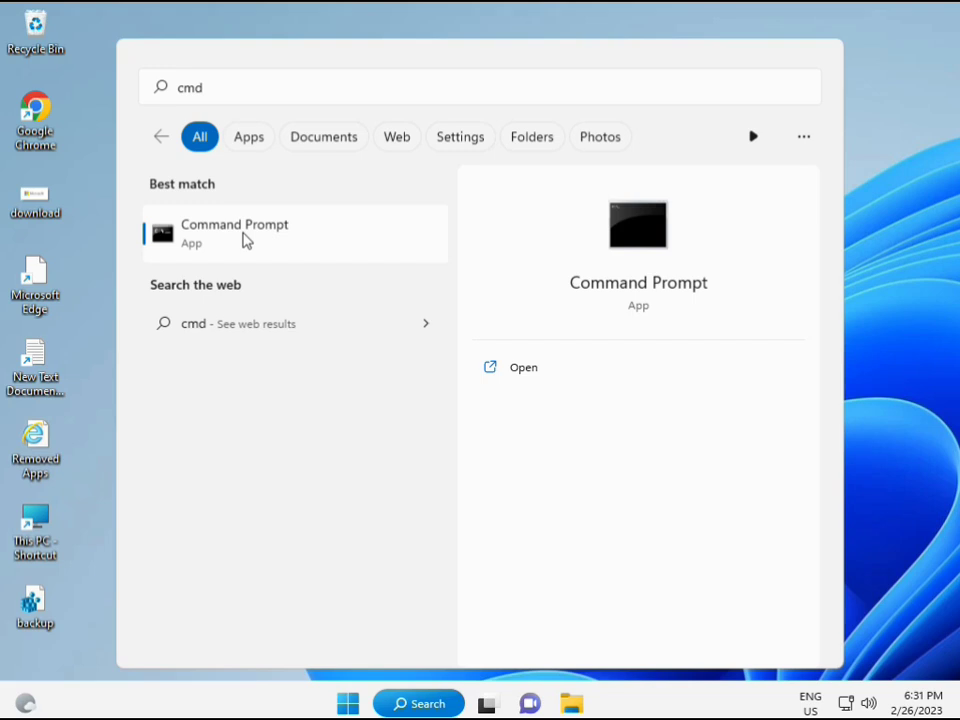
{"action": "right_click", "coordinate": [245, 240]}
{"action": "left_click", "coordinate": [296, 258]}
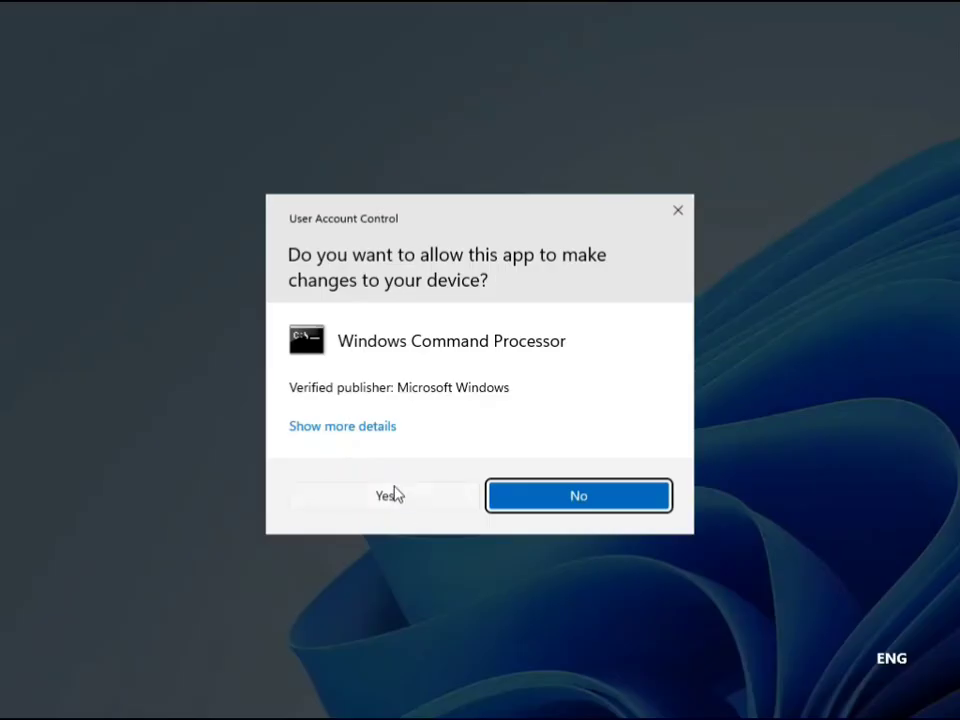
{"action": "left_click", "coordinate": [391, 495]}
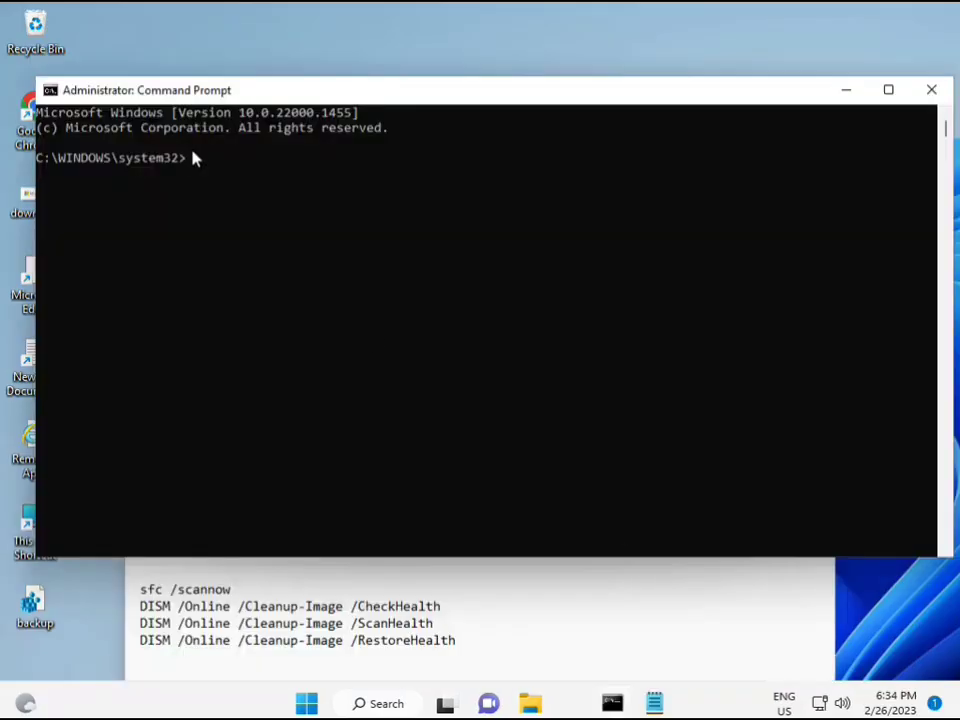
- Run sfc /scannow in the administrator console, fixing a mistyped start at the prompt
{"action": "left_click", "coordinate": [191, 159]}
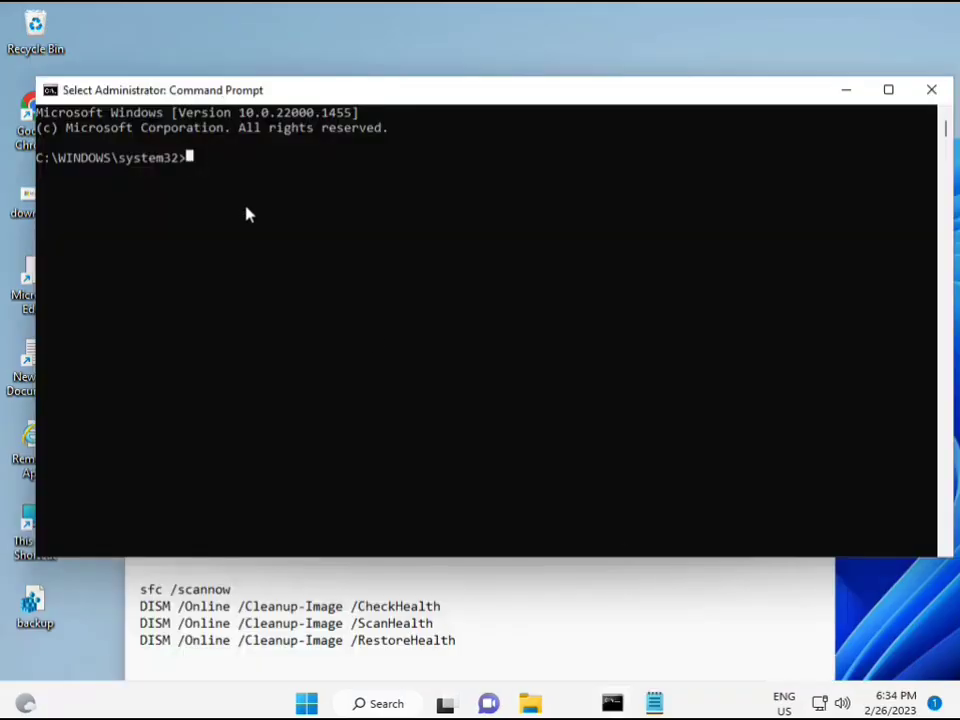
{"action": "type", "text": "sca"}
{"action": "key", "text": "BackSpace"}
{"action": "key", "text": "BackSpace"}
{"action": "key", "text": "BackSpace"}
{"action": "type", "text": "sfc"}
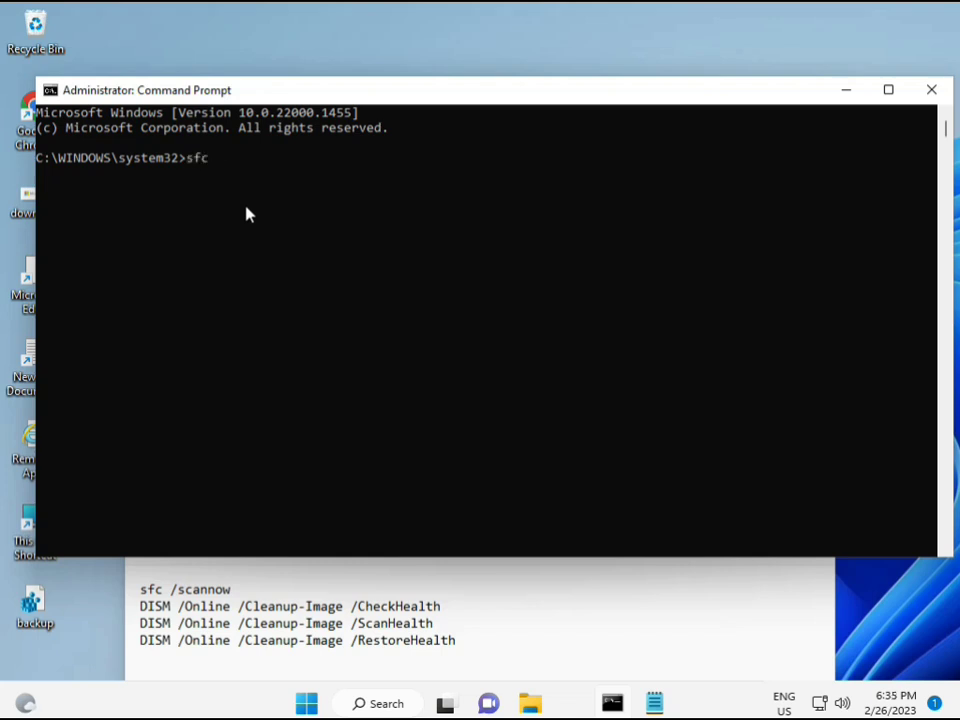
{"action": "type", "text": " /scannow"}
{"action": "key", "text": "Return"}
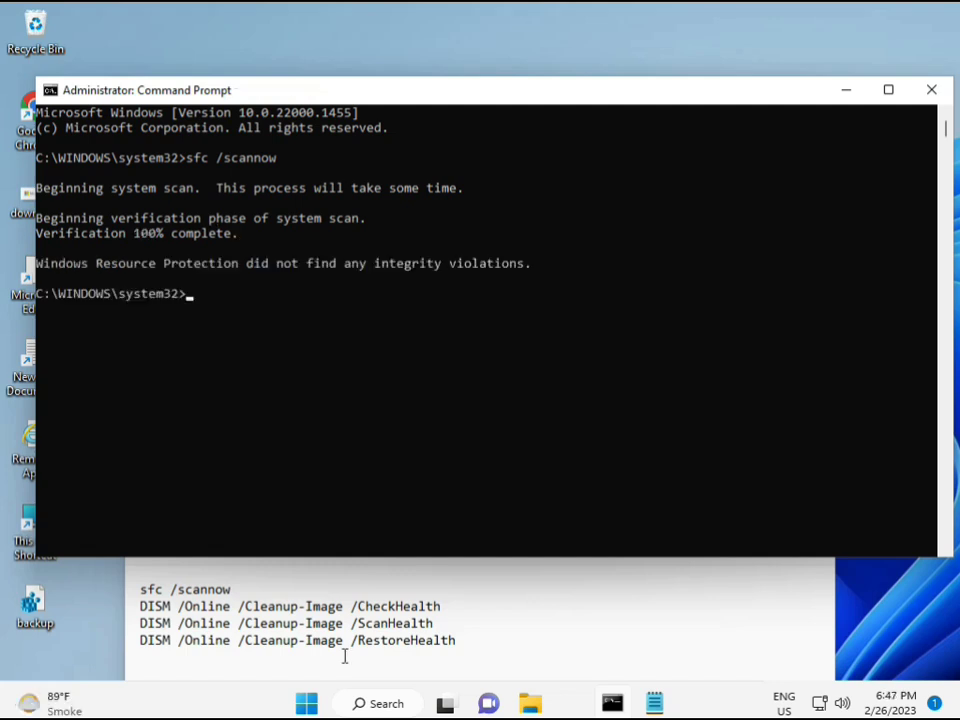
- Copy the DISM /Online /Cleanup-Image /CheckHealth line from the Notepad command list
{"action": "left_click", "coordinate": [146, 604]}
{"action": "left_click_drag", "start_coordinate": [146, 604], "coordinate": [450, 607]}
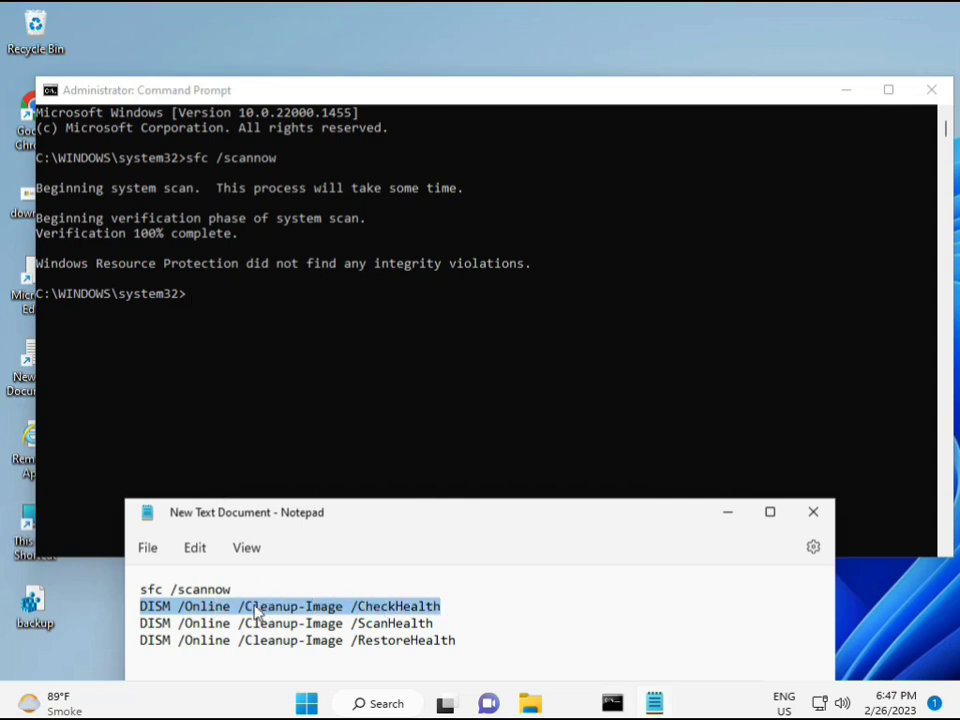
{"action": "right_click", "coordinate": [255, 606]}
{"action": "left_click", "coordinate": [302, 316]}
- Paste the CheckHealth command into the admin console through its window menu and run it
{"action": "left_click", "coordinate": [195, 303]}
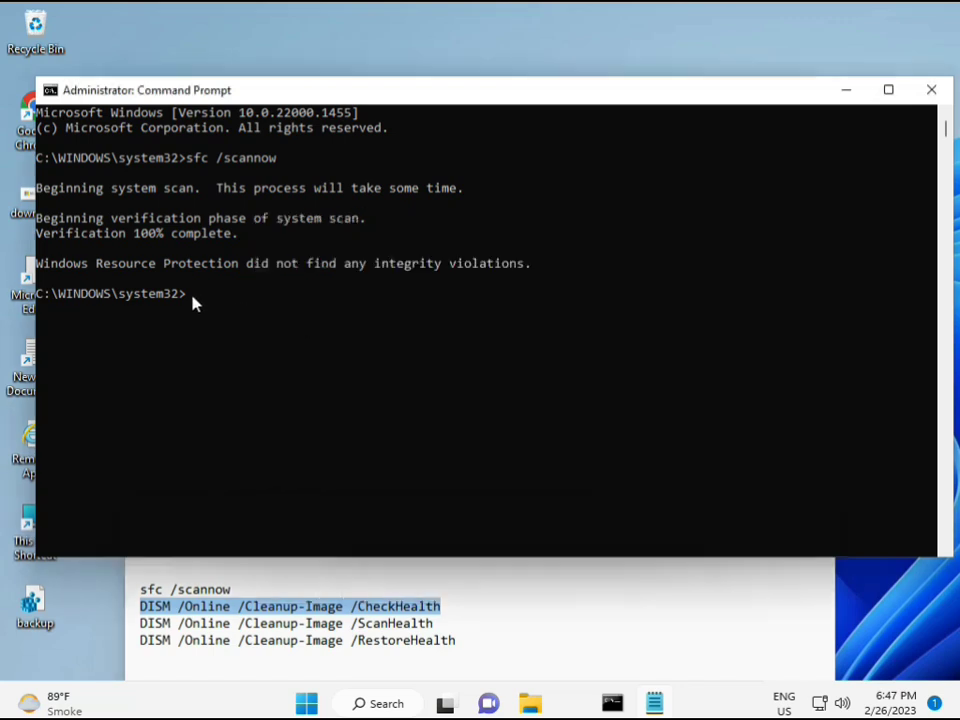
{"action": "right_click", "coordinate": [78, 94]}
{"action": "mouse_move", "coordinate": [161, 231]}
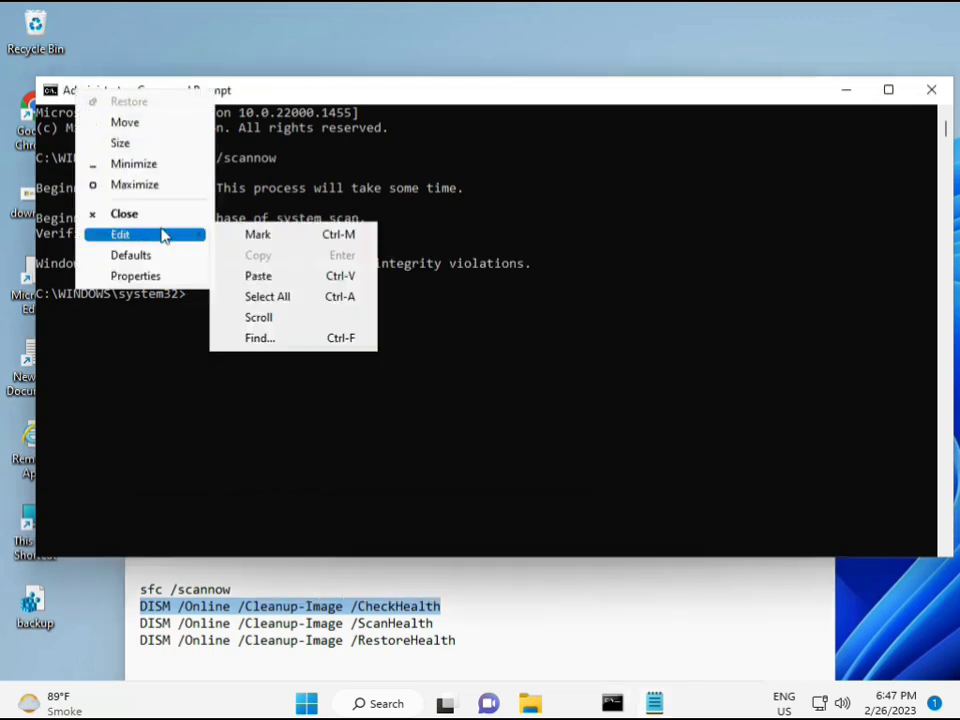
{"action": "left_click", "coordinate": [258, 275]}
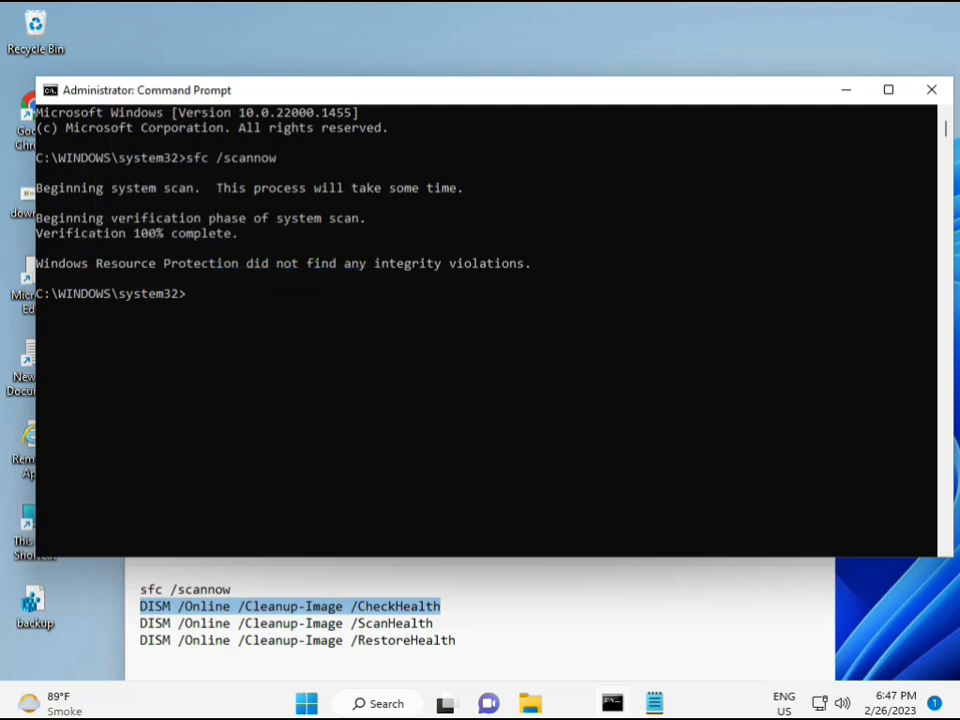
{"action": "mouse_move", "coordinate": [654, 703]}
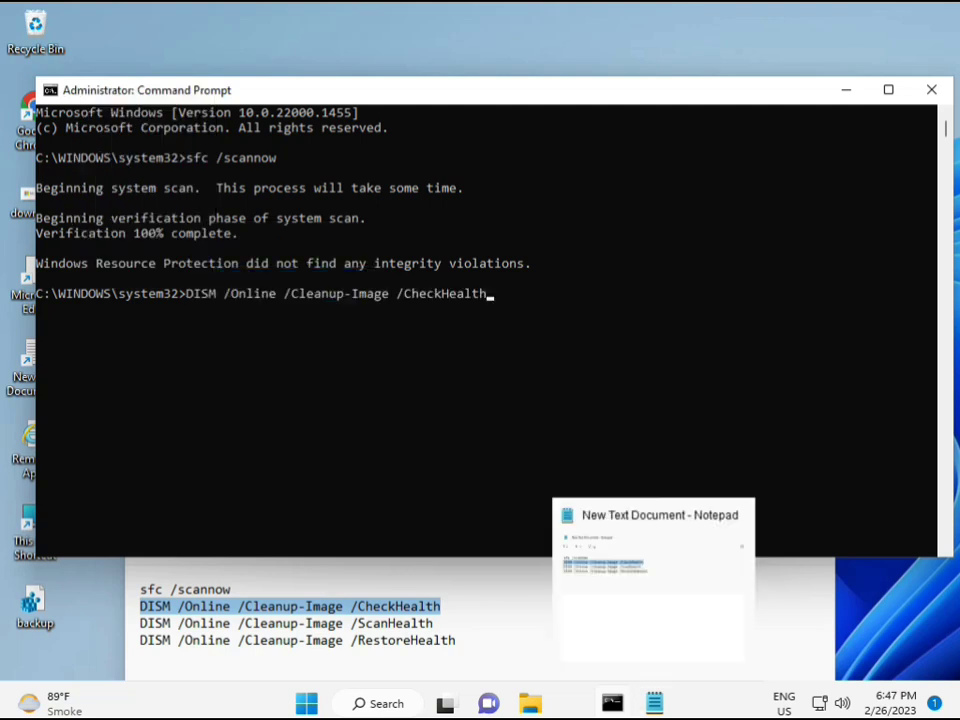
{"action": "left_click", "coordinate": [186, 300]}
{"action": "left_click", "coordinate": [195, 300]}
{"action": "key", "text": "Escape"}
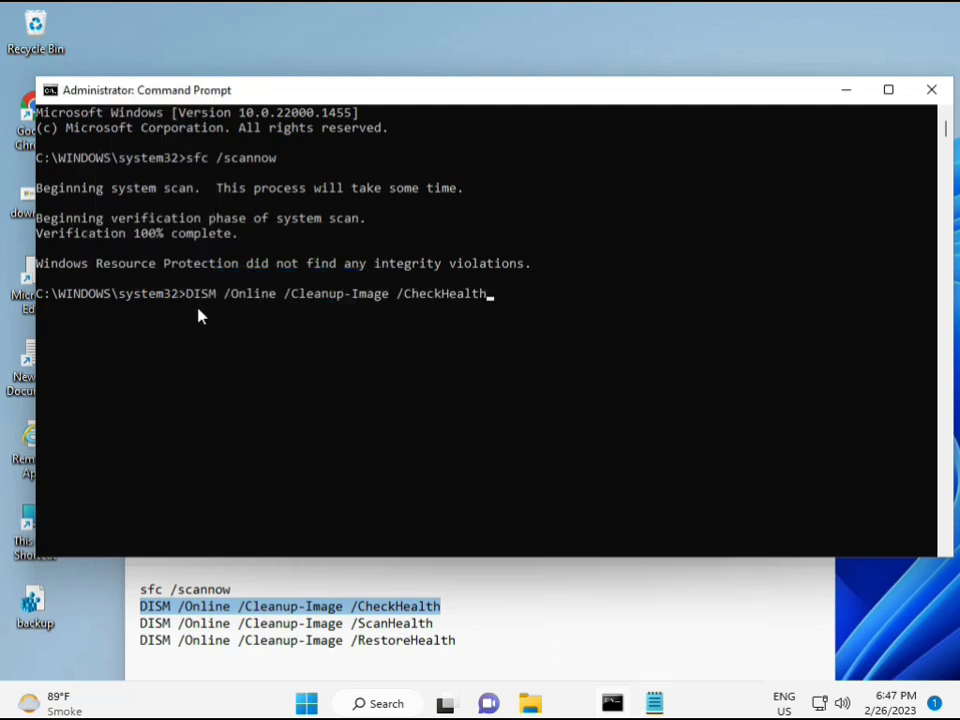
{"action": "key", "text": "Return"}
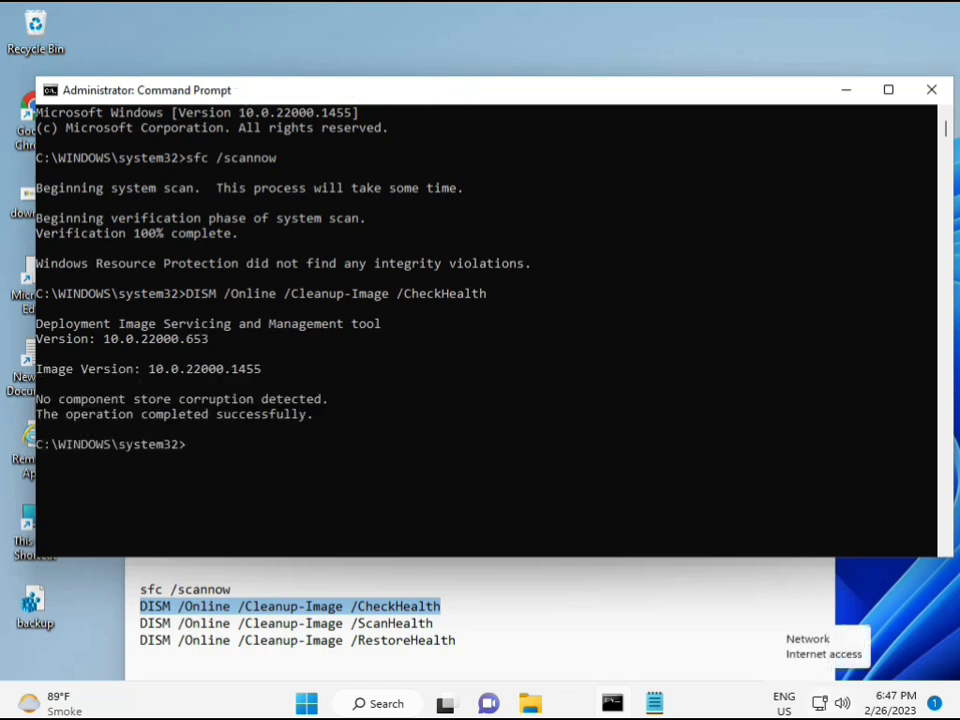
- Copy the DISM /Online /Cleanup-Image /ScanHealth line from the Notepad command list
{"action": "left_click", "coordinate": [143, 625]}
{"action": "left_click", "coordinate": [454, 624], "text": "shift"}
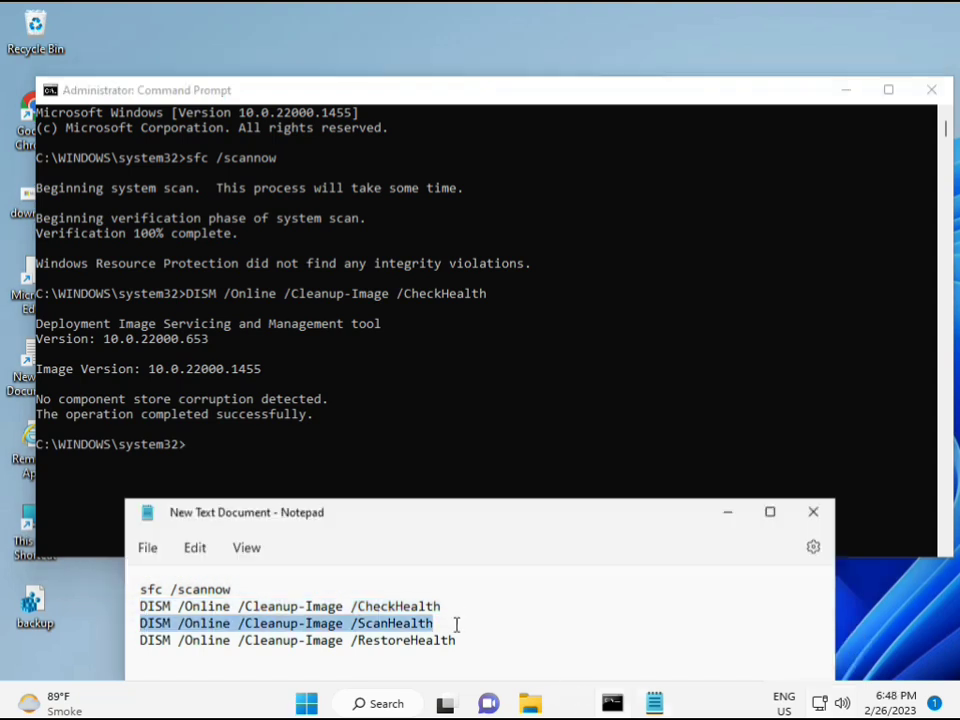
{"action": "right_click", "coordinate": [424, 622]}
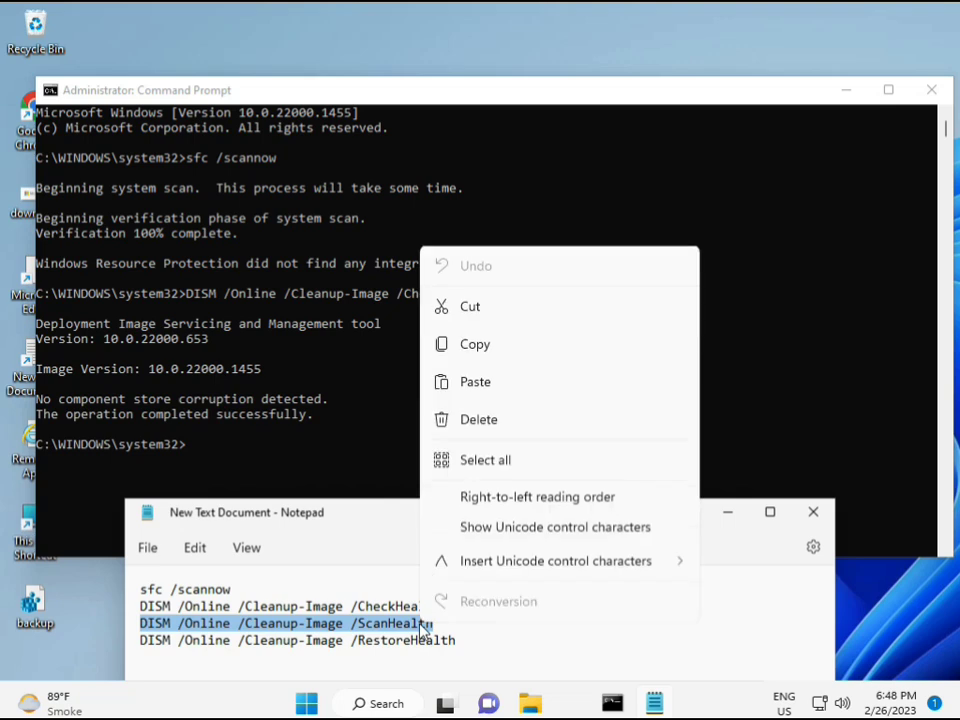
{"action": "left_click", "coordinate": [466, 350]}
- Paste the ScanHealth command into the admin console with a right-click and run it
{"action": "left_click", "coordinate": [338, 471]}
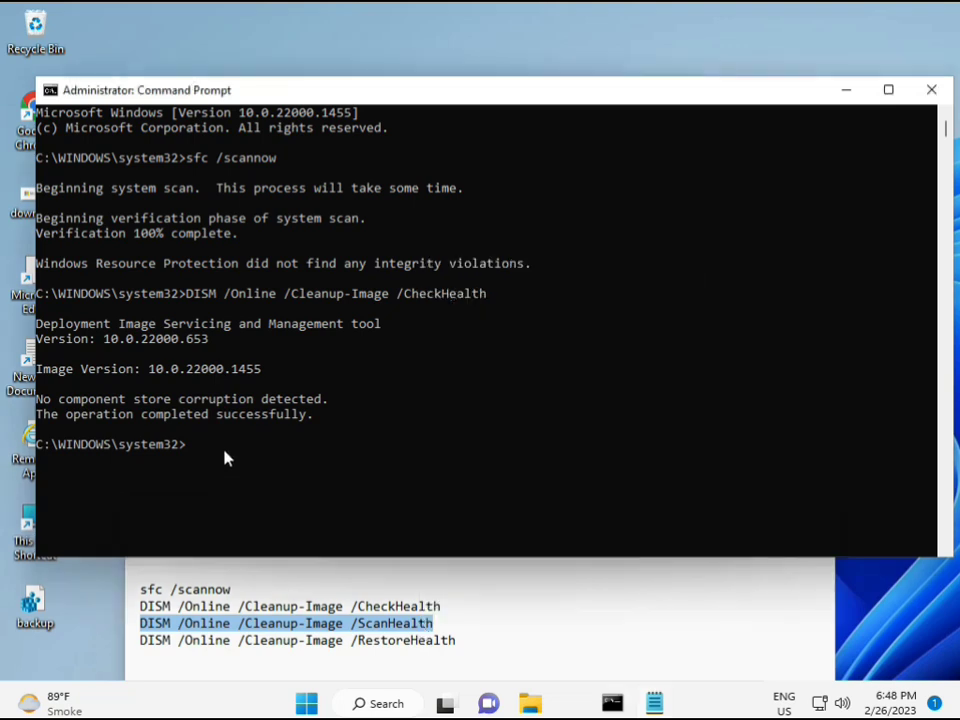
{"action": "left_click", "coordinate": [190, 446]}
{"action": "right_click", "coordinate": [193, 447]}
{"action": "right_click", "coordinate": [193, 453]}
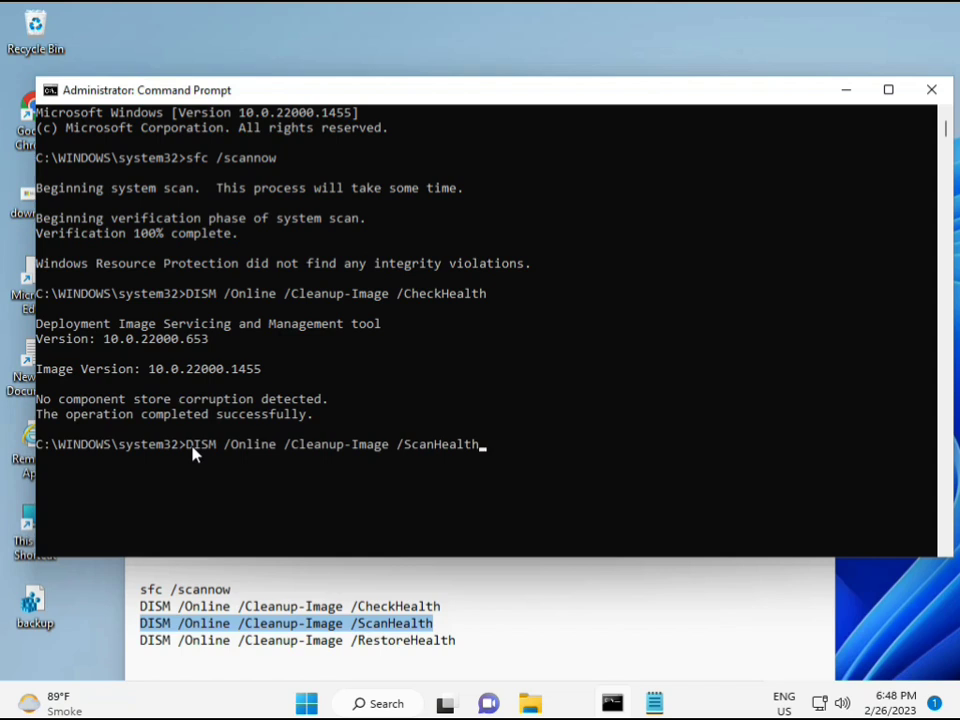
{"action": "key", "text": "Return"}
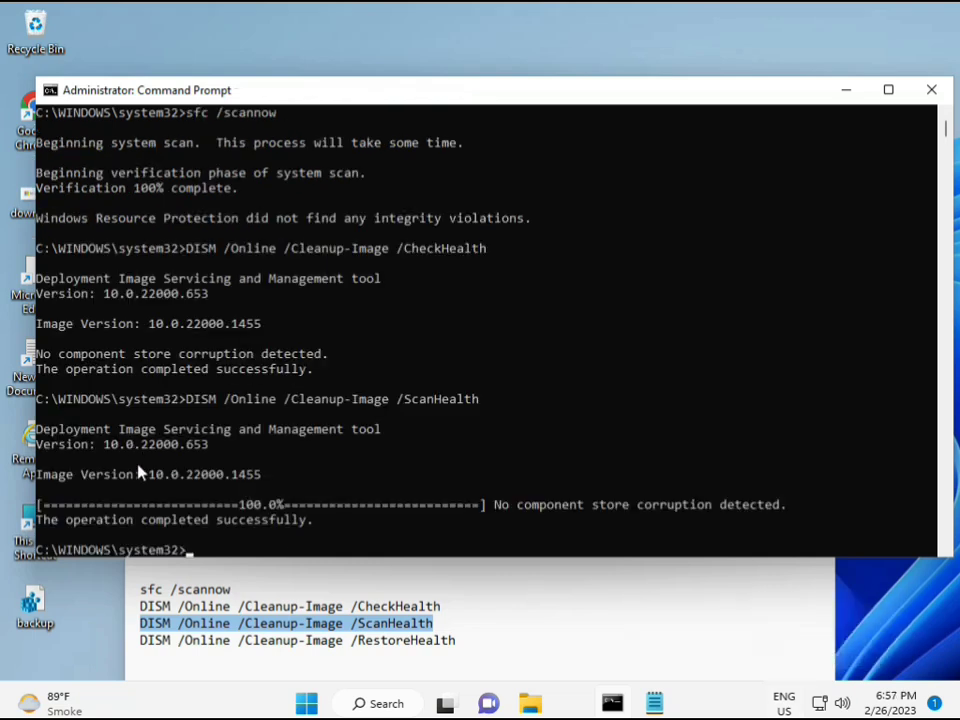
- Copy the DISM /Online /Cleanup-Image /RestoreHealth line, the last entry in the Notepad list
{"action": "left_click_drag", "start_coordinate": [216, 520], "coordinate": [313, 520]}
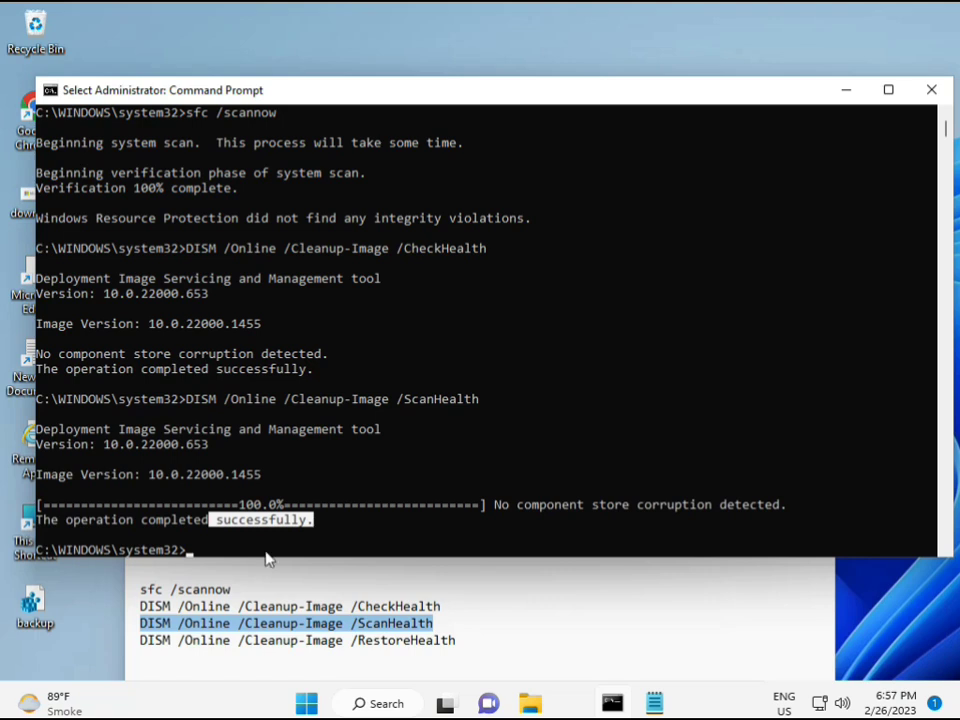
{"action": "left_click", "coordinate": [227, 645]}
{"action": "triple_click", "coordinate": [227, 645]}
{"action": "right_click", "coordinate": [226, 647]}
{"action": "left_click", "coordinate": [316, 370]}
- Paste the RestoreHealth command into the admin console and start the repair
{"action": "left_click", "coordinate": [283, 379]}
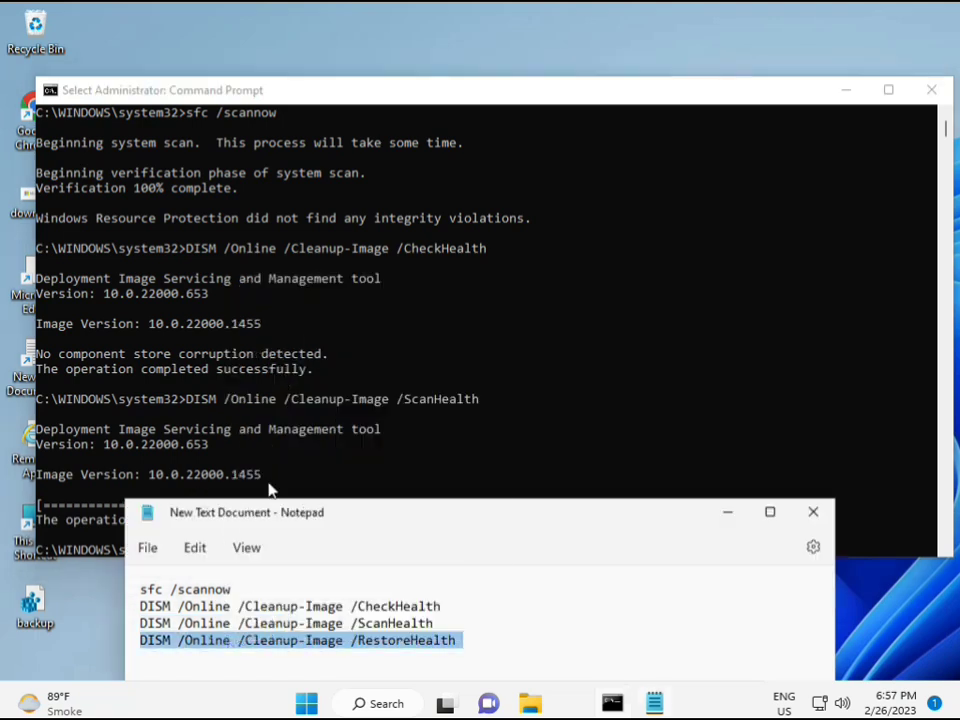
{"action": "left_click", "coordinate": [189, 551]}
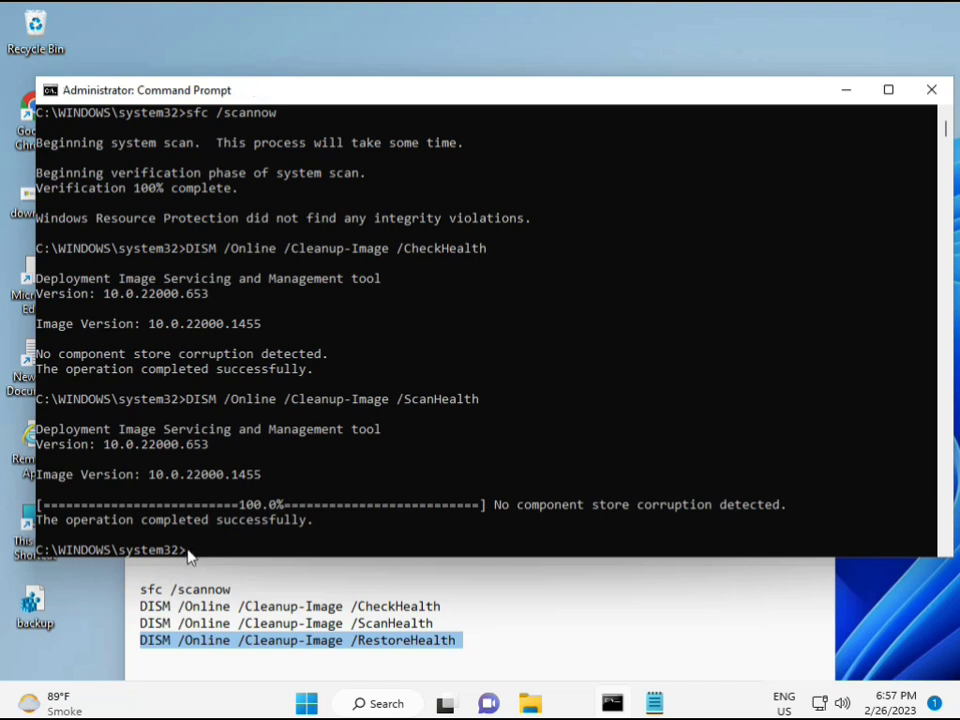
{"action": "left_click", "coordinate": [189, 551]}
{"action": "right_click", "coordinate": [189, 551]}
{"action": "scroll", "coordinate": [590, 457], "scroll_direction": "down", "scroll_amount": 9}
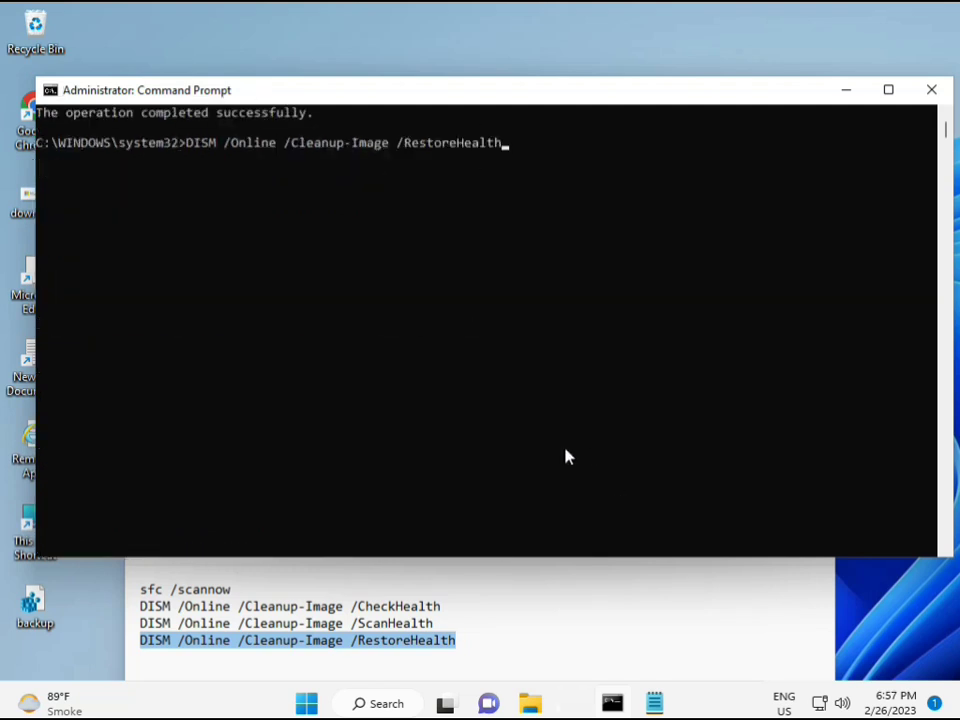
{"action": "scroll", "coordinate": [566, 454], "scroll_direction": "up", "scroll_amount": 9}
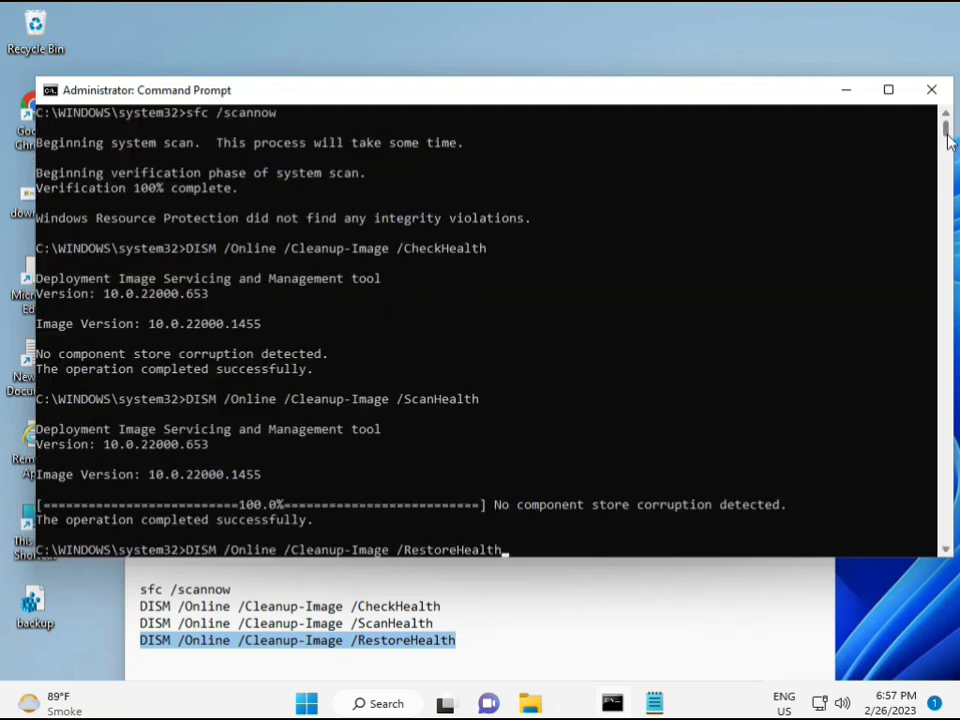
{"action": "mouse_move", "coordinate": [946, 128]}
{"action": "left_mouse_down"}
{"action": "mouse_move", "coordinate": [948, 142]}
{"action": "mouse_move", "coordinate": [945, 133]}
{"action": "left_mouse_up"}
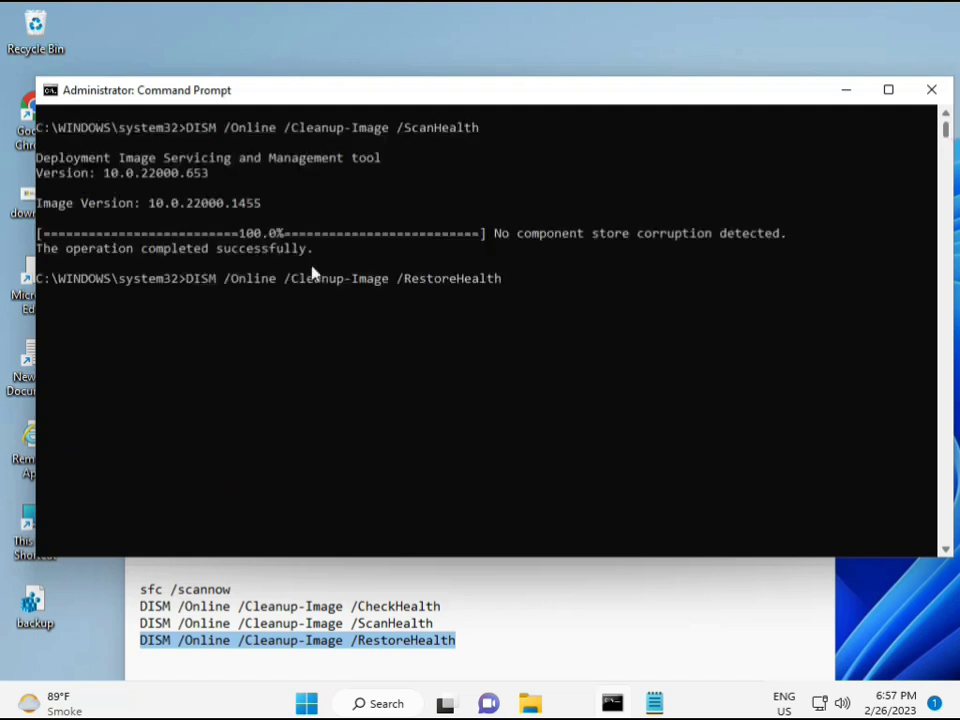
{"action": "left_click", "coordinate": [191, 281]}
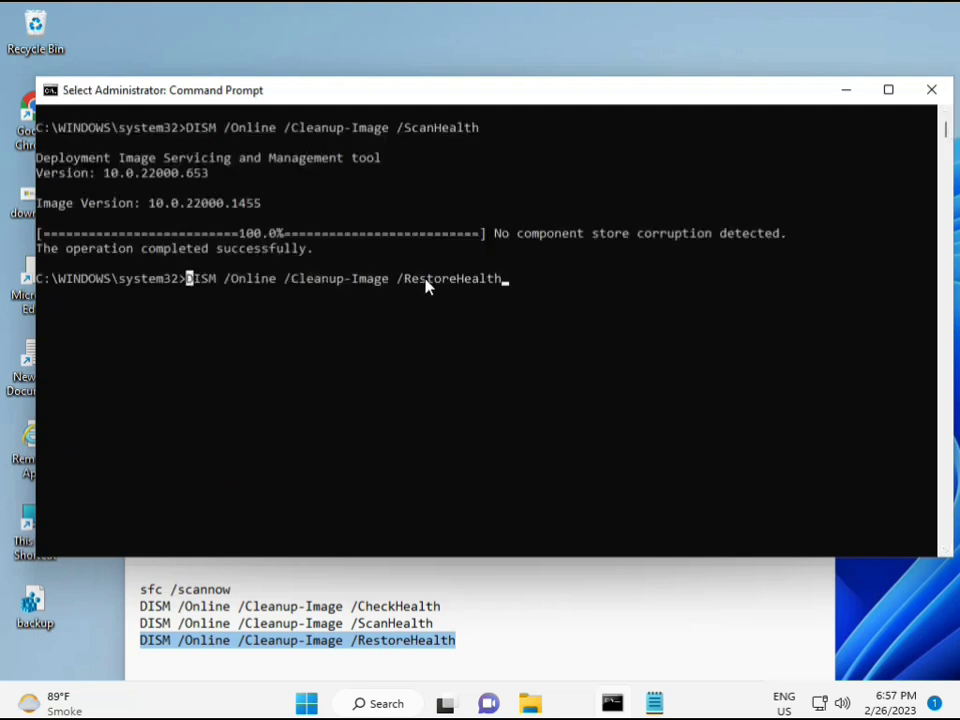
{"action": "key", "text": "Escape"}
{"action": "key", "text": "Return"}
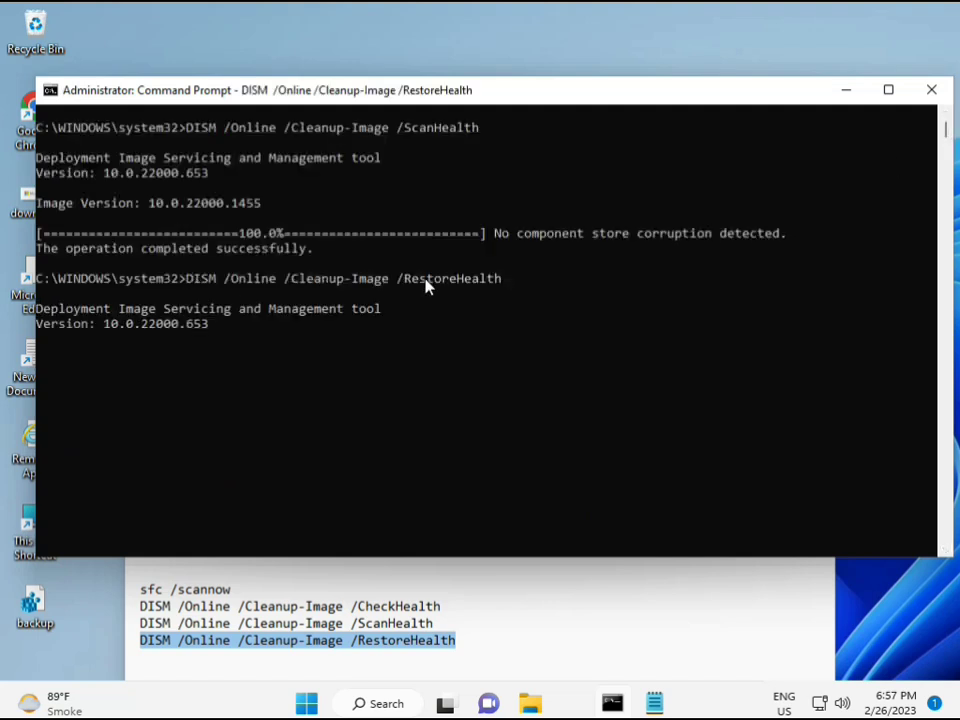